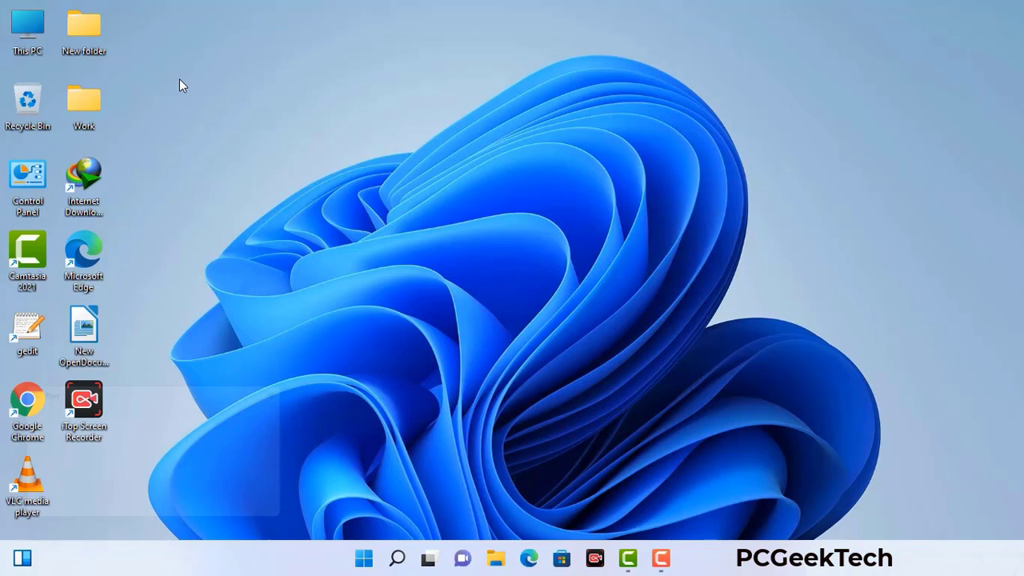
- Bring up the Run box holding msconfig and move it to the centre of the desktop
{"action": "key", "text": "super+r"}
{"action": "left_click_drag", "start_coordinate": [174, 390], "coordinate": [451, 126]}
- Launch msconfig and enable Safe boot with the Network option on the Boot tab, then apply
{"action": "left_click", "coordinate": [407, 200]}
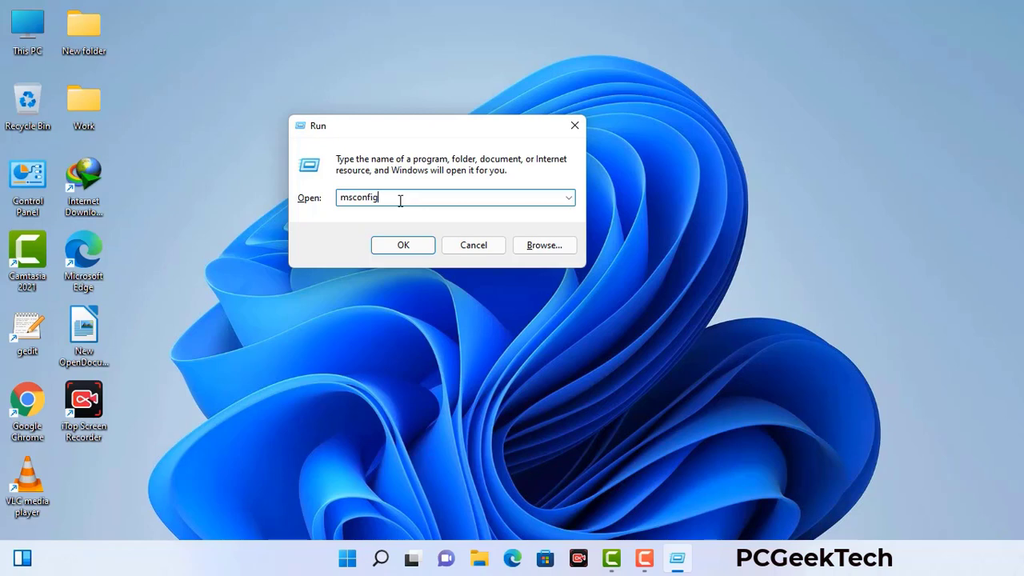
{"action": "left_click", "coordinate": [402, 247]}
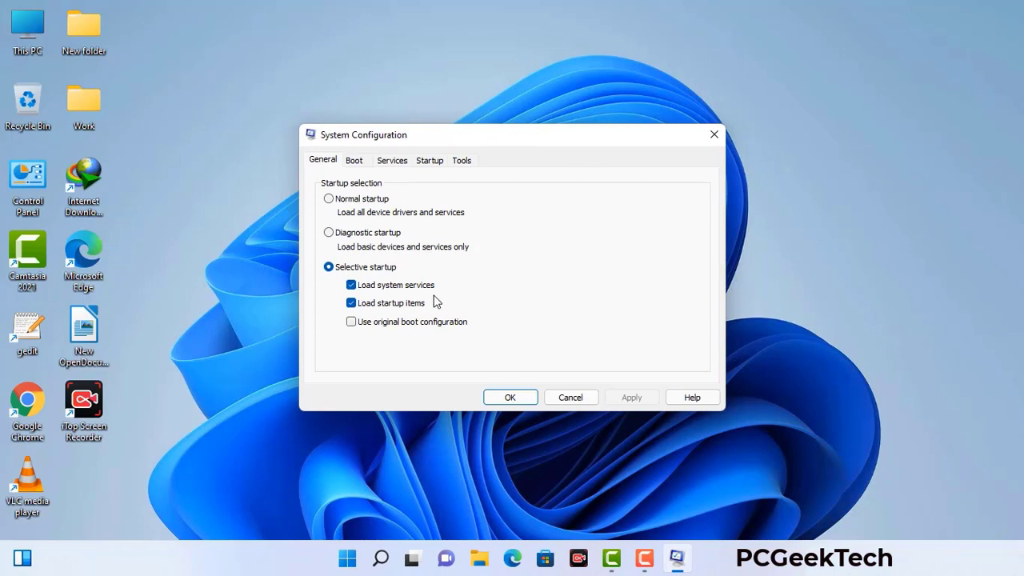
{"action": "left_click", "coordinate": [357, 163]}
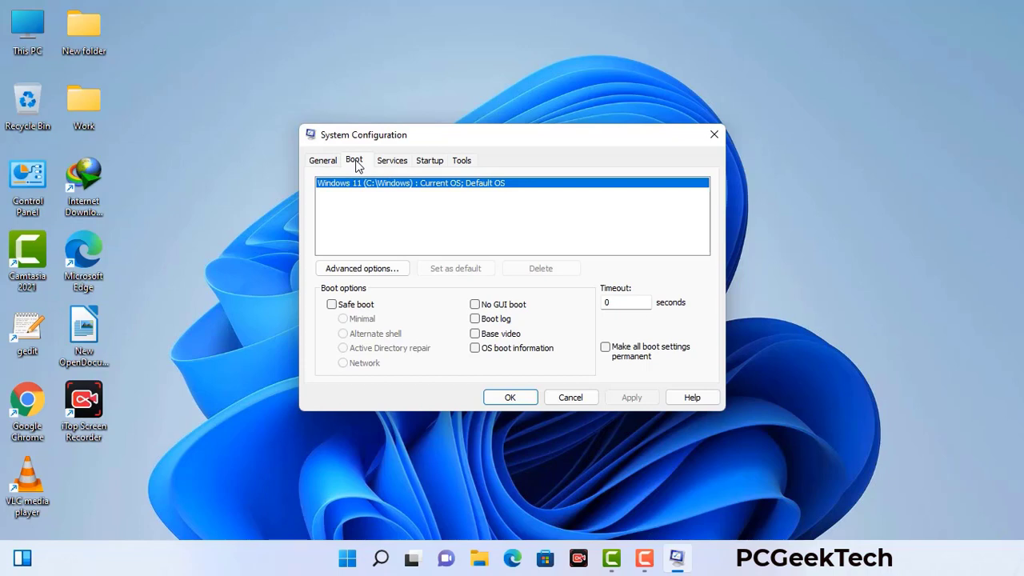
{"action": "left_click", "coordinate": [332, 305]}
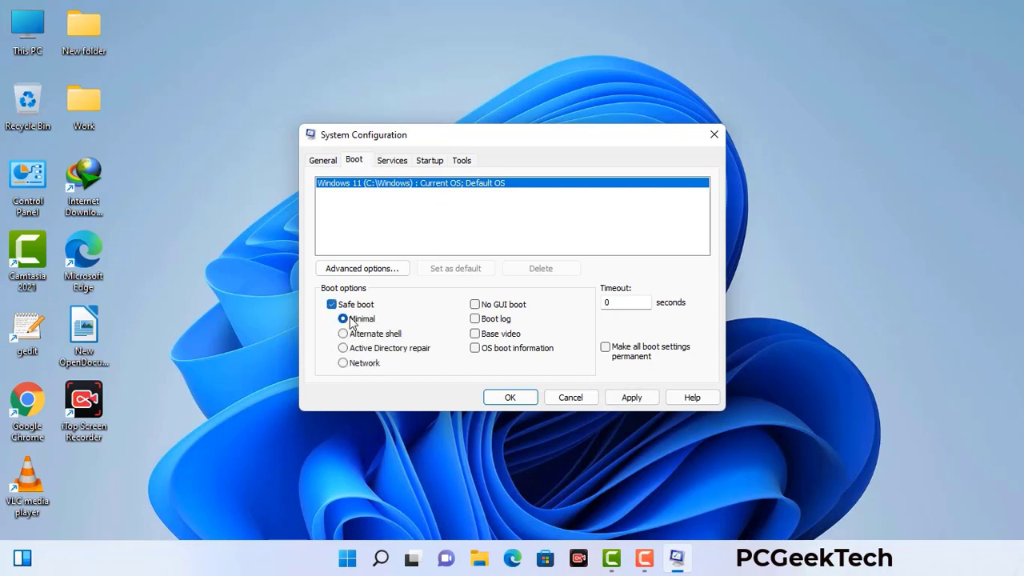
{"action": "left_click", "coordinate": [364, 364]}
{"action": "left_click", "coordinate": [631, 397]}
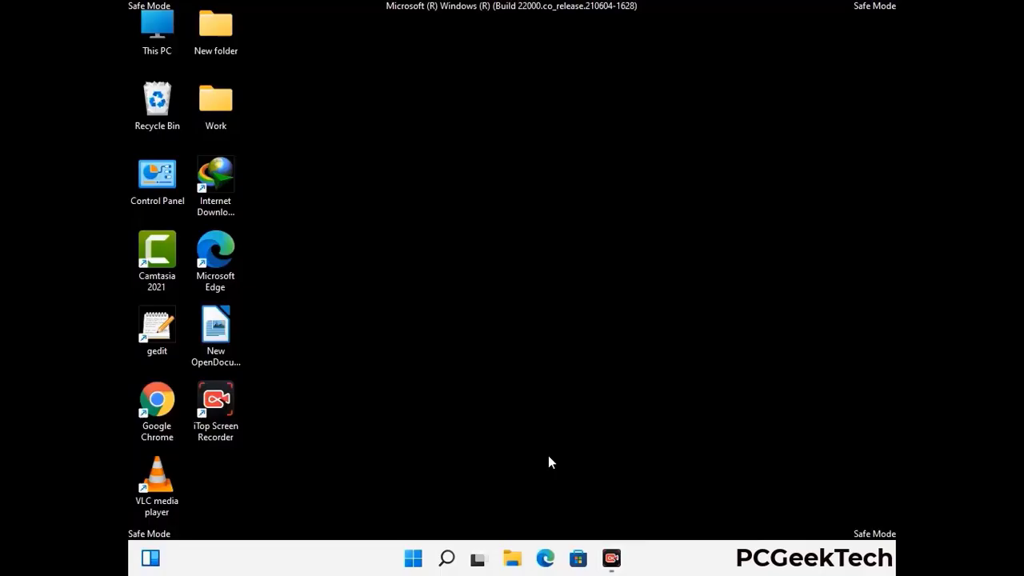
- Apply 'Show hidden files, folders, and drives' in File Explorer Options, then close Control Panel
{"action": "double_click", "coordinate": [158, 192]}
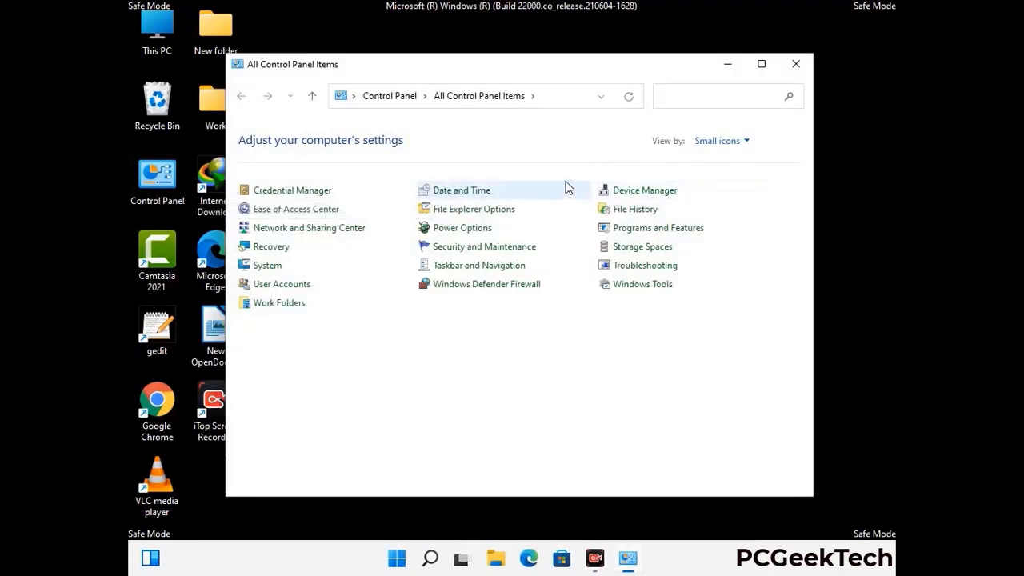
{"action": "left_click", "coordinate": [494, 216]}
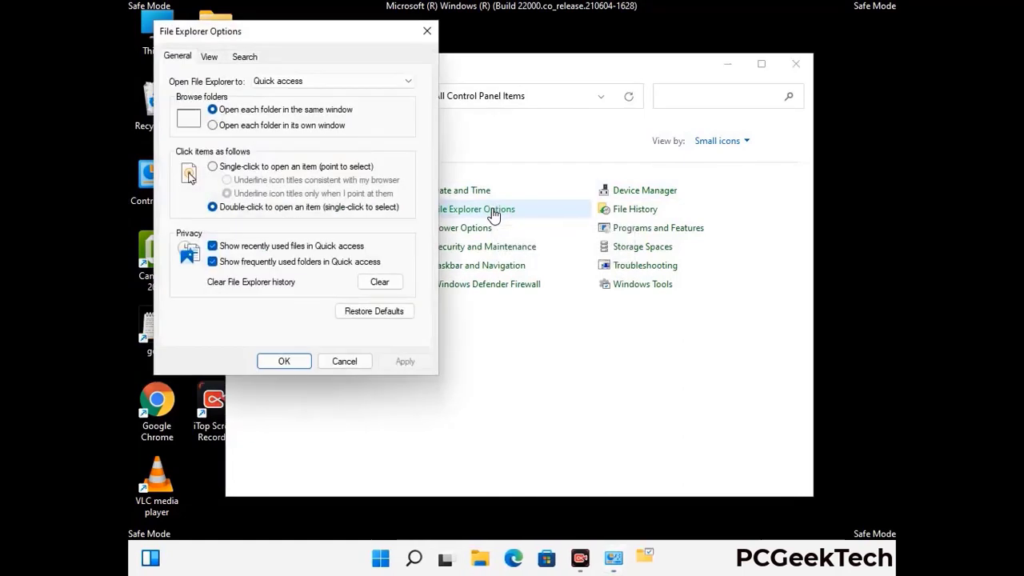
{"action": "left_click", "coordinate": [211, 57]}
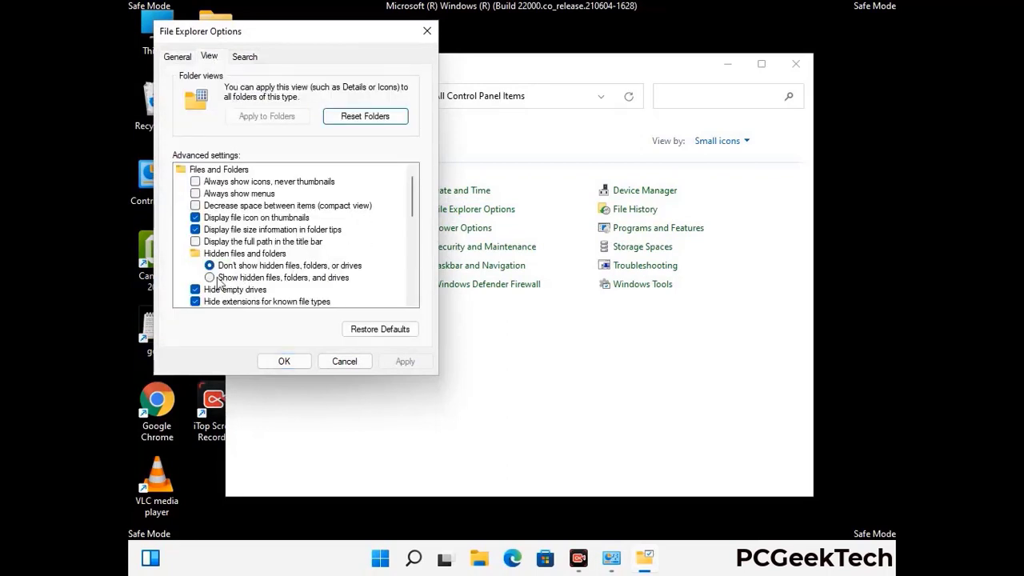
{"action": "left_click", "coordinate": [210, 278]}
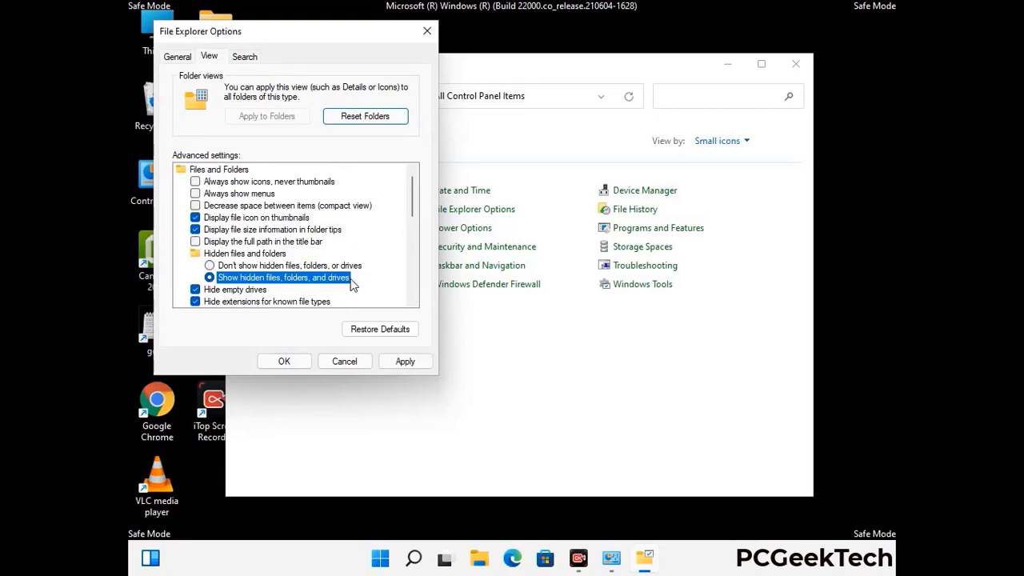
{"action": "left_click", "coordinate": [404, 361]}
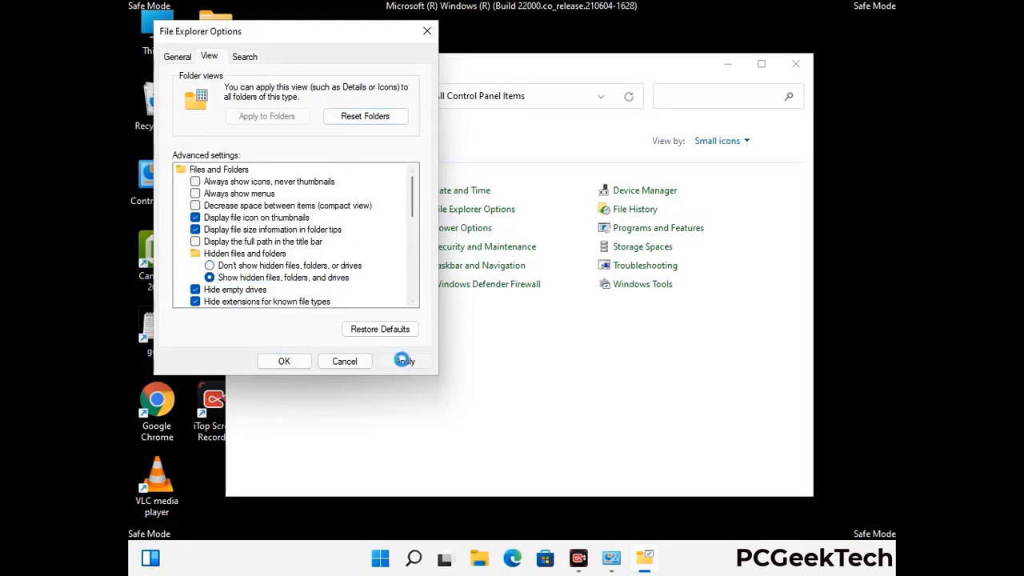
{"action": "left_click", "coordinate": [270, 363]}
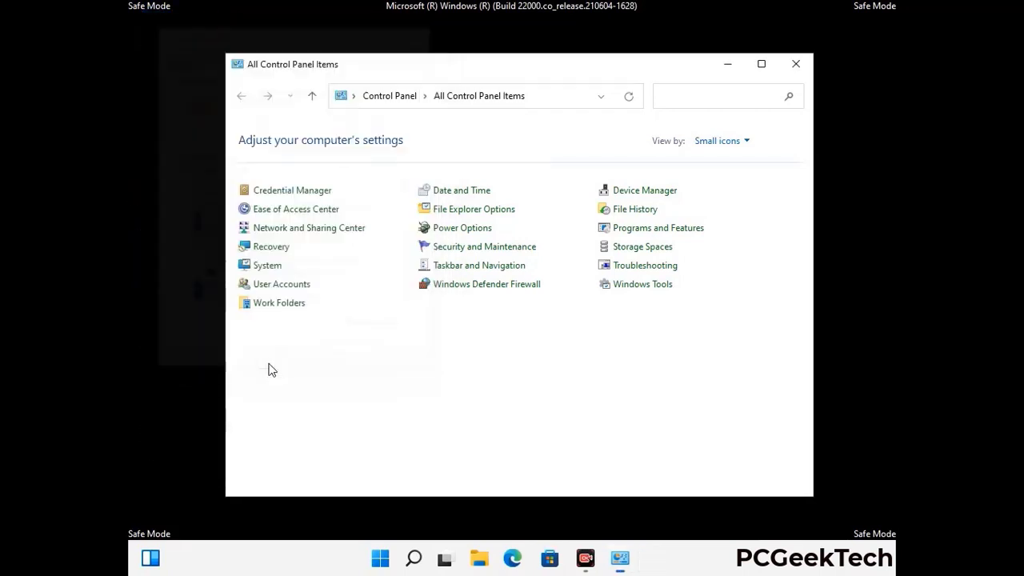
{"action": "left_click", "coordinate": [794, 70]}
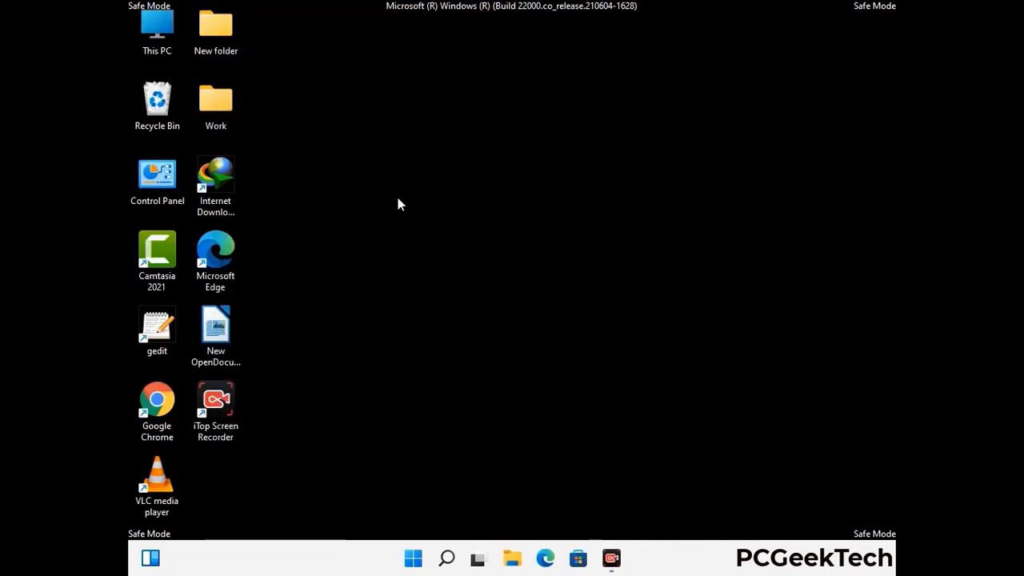
- Browse from This PC through Local Disk (C:) and Windows into the System32 folder
{"action": "double_click", "coordinate": [152, 49]}
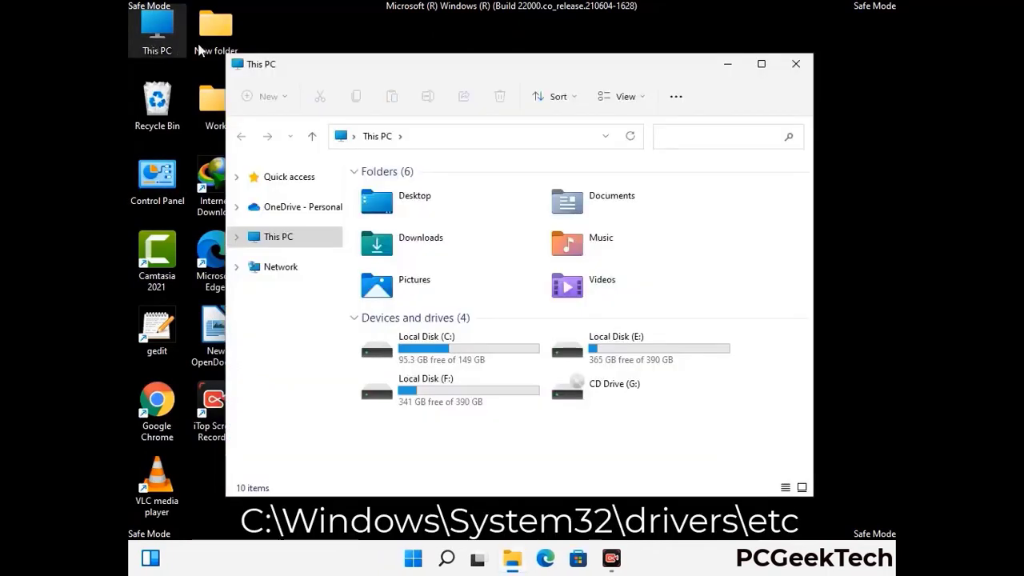
{"action": "double_click", "coordinate": [446, 349]}
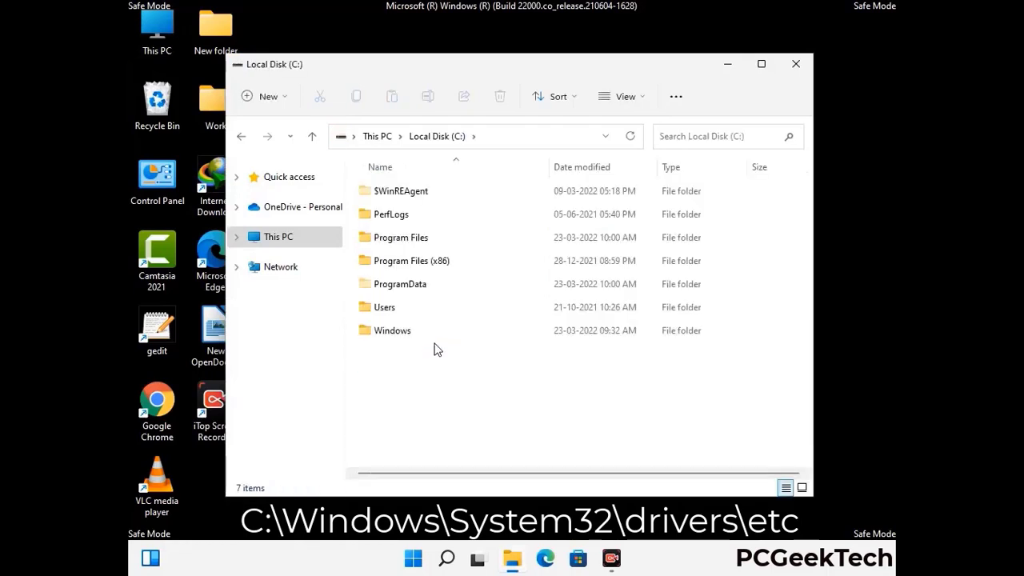
{"action": "left_click", "coordinate": [383, 336]}
{"action": "double_click", "coordinate": [384, 336]}
{"action": "scroll", "coordinate": [512, 342], "scroll_direction": "down", "scroll_amount": 5}
{"action": "scroll", "coordinate": [506, 346], "scroll_direction": "down", "scroll_amount": 12}
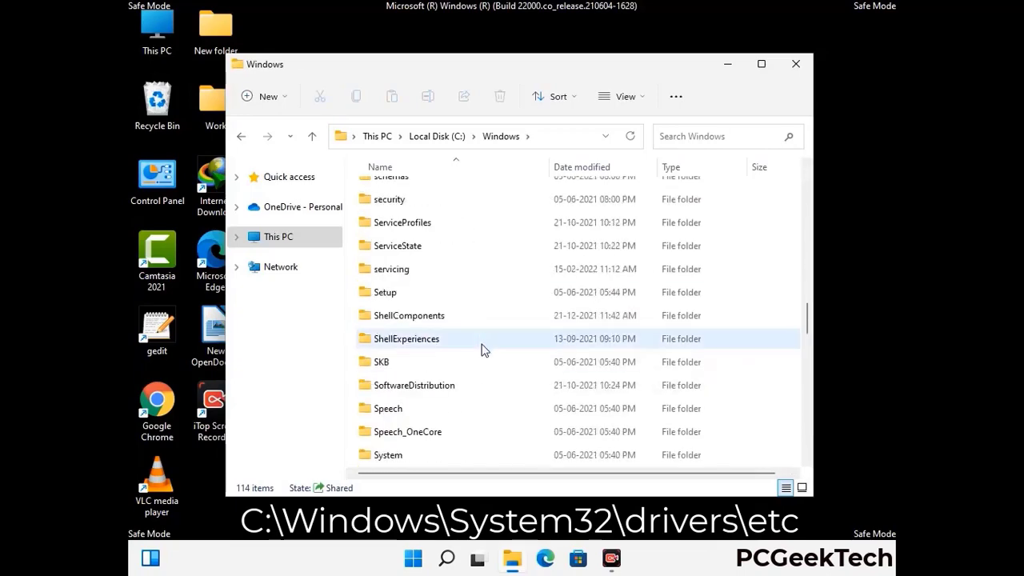
{"action": "scroll", "coordinate": [483, 350], "scroll_direction": "down", "scroll_amount": 2}
{"action": "double_click", "coordinate": [391, 339]}
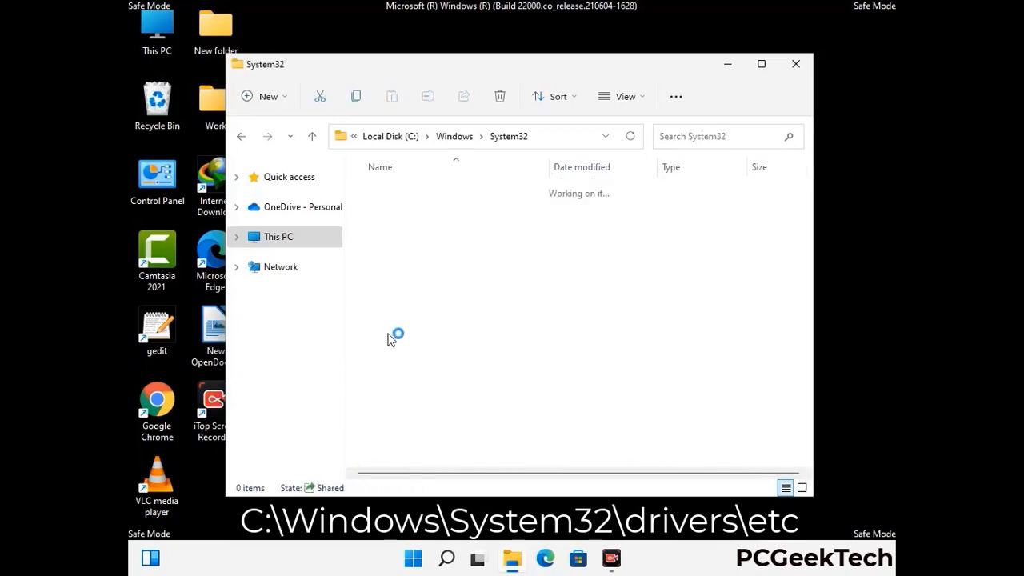
- Go into drivers\etc and open the hosts file
{"action": "scroll", "coordinate": [439, 348], "scroll_direction": "down", "scroll_amount": 5}
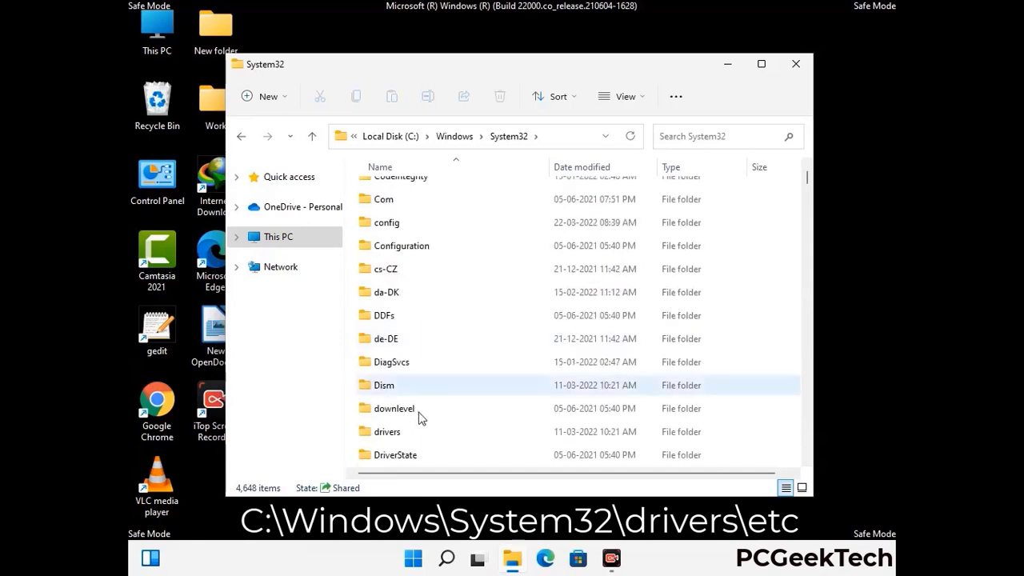
{"action": "double_click", "coordinate": [398, 436]}
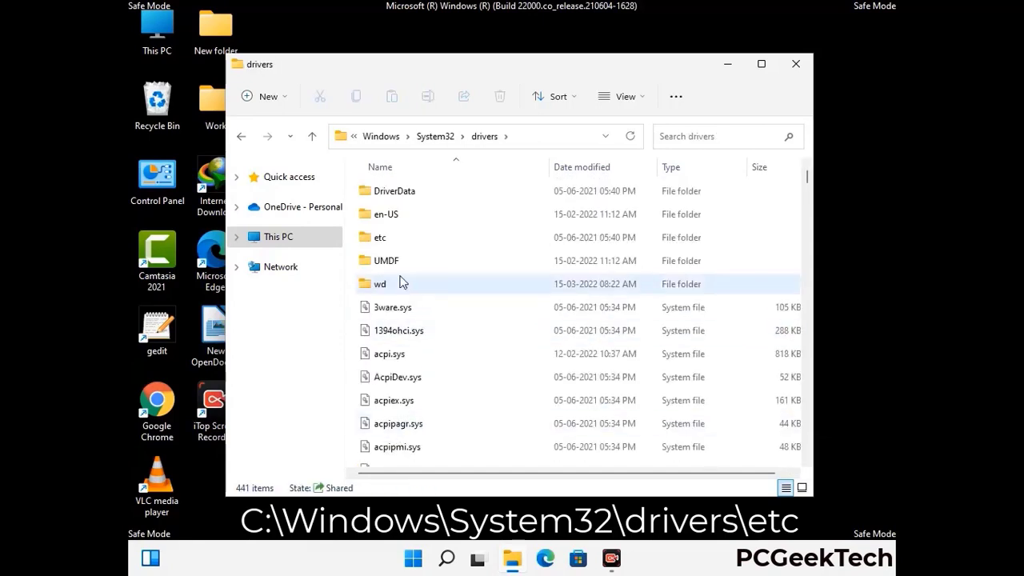
{"action": "double_click", "coordinate": [382, 238]}
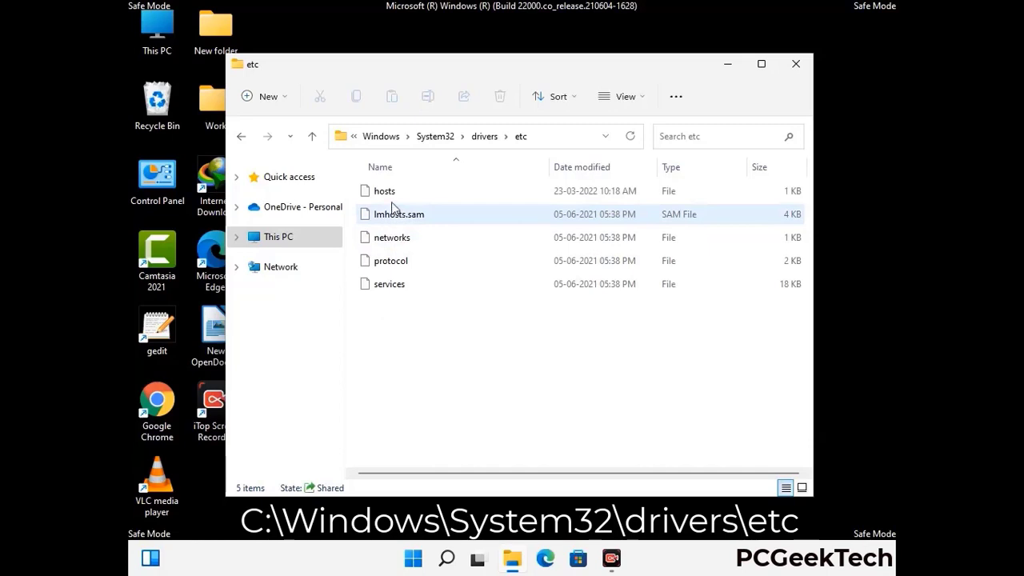
{"action": "left_click", "coordinate": [388, 192]}
{"action": "double_click", "coordinate": [392, 202]}
- Choose Notepad as the app to open the hosts file
{"action": "left_click", "coordinate": [480, 240]}
{"action": "left_click", "coordinate": [456, 204]}
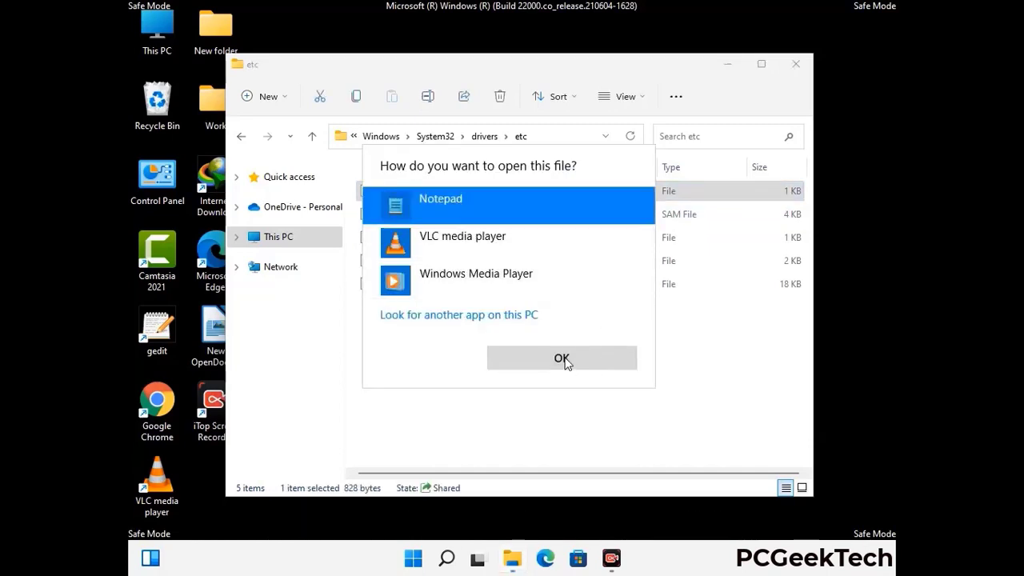
{"action": "left_click", "coordinate": [562, 358]}
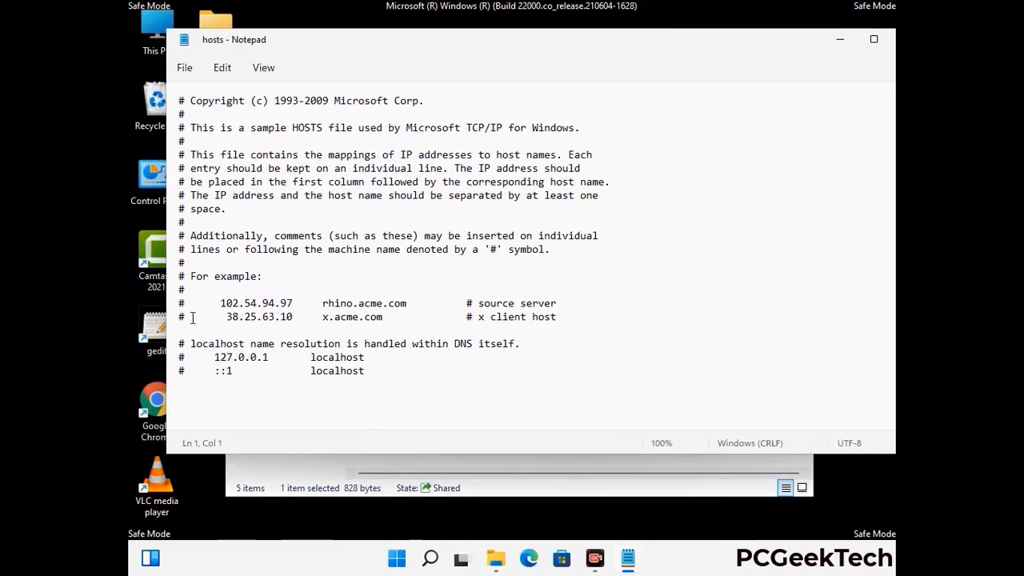
- Add an empty line after the last localhost entry and save hosts
{"action": "left_click", "coordinate": [384, 376]}
{"action": "key", "text": "Return"}
{"action": "scroll", "coordinate": [374, 233], "scroll_direction": "down", "scroll_amount": 1}
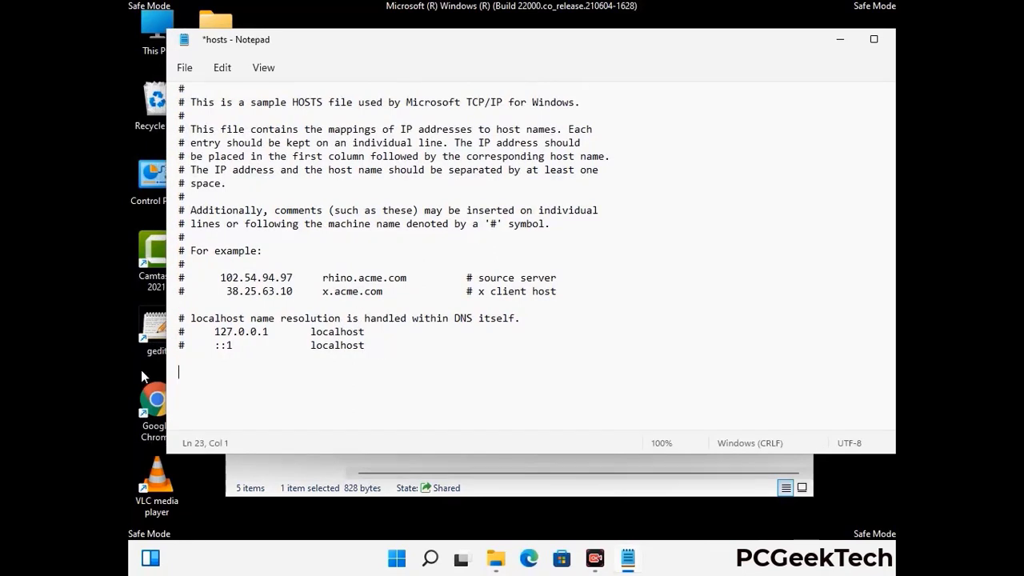
{"action": "left_click", "coordinate": [185, 69]}
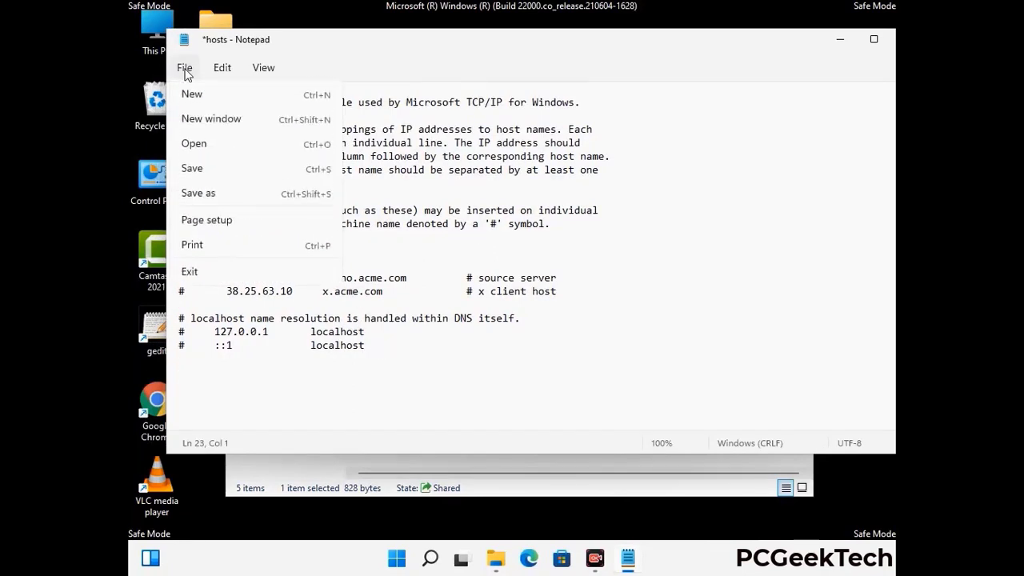
{"action": "left_click", "coordinate": [192, 169]}
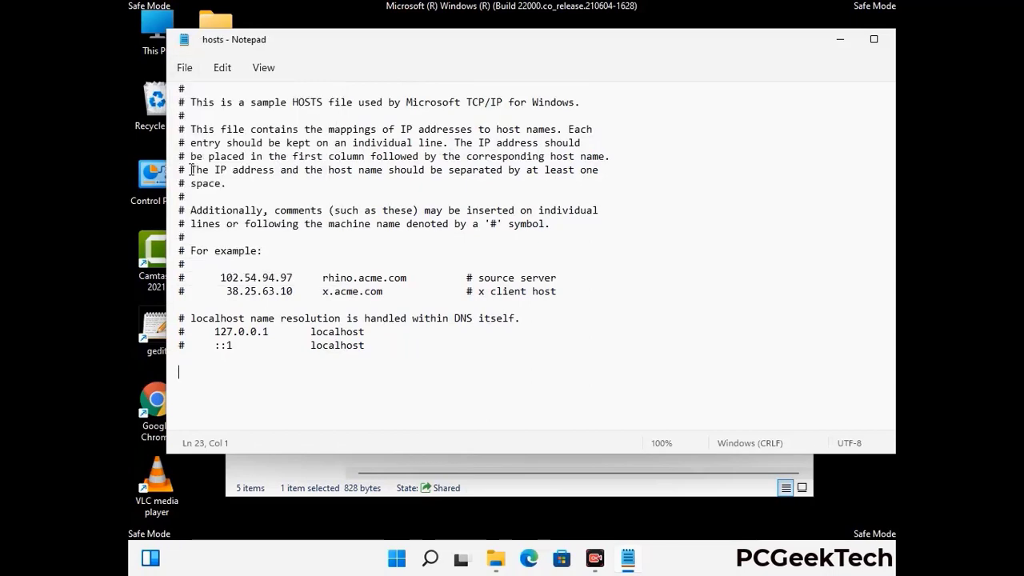
- Close Notepad and File Explorer to return to the desktop
{"action": "left_click_drag", "start_coordinate": [770, 44], "coordinate": [652, 46]}
{"action": "left_click", "coordinate": [789, 44]}
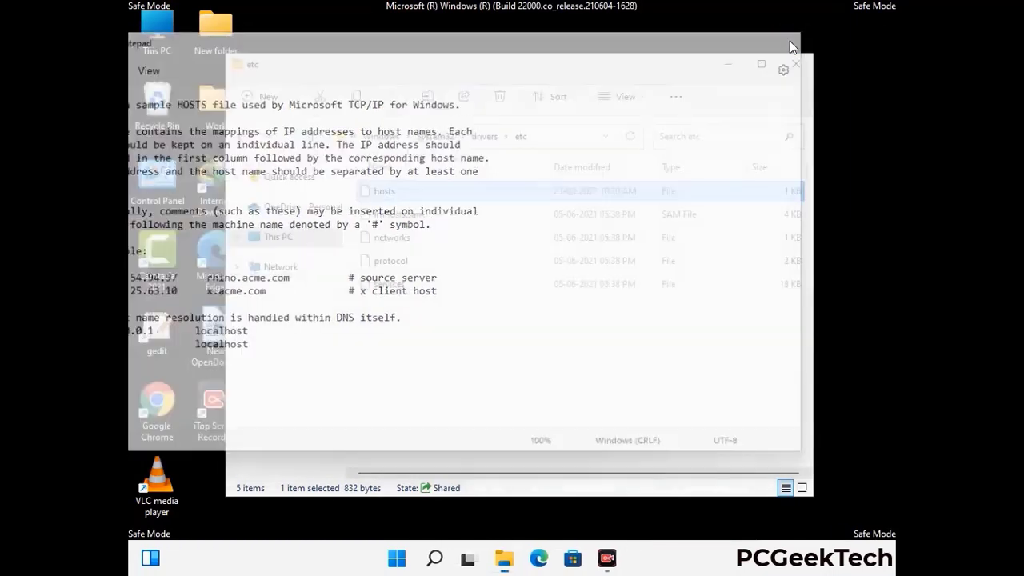
{"action": "left_click", "coordinate": [796, 62]}
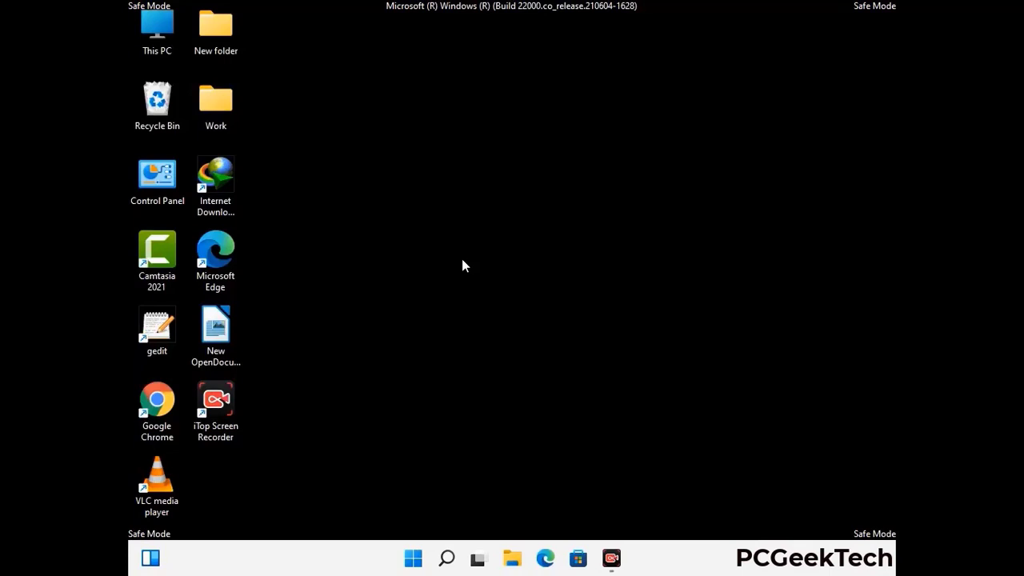
- Run %appdata% to open AppData\Roaming in File Explorer
{"action": "key", "text": "super+r"}
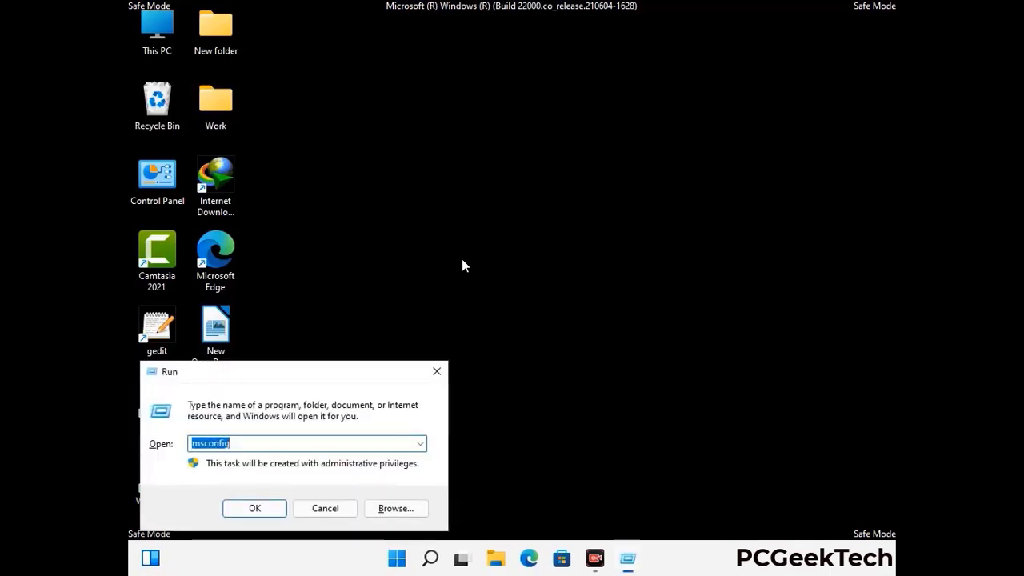
{"action": "left_click_drag", "start_coordinate": [293, 366], "coordinate": [476, 160]}
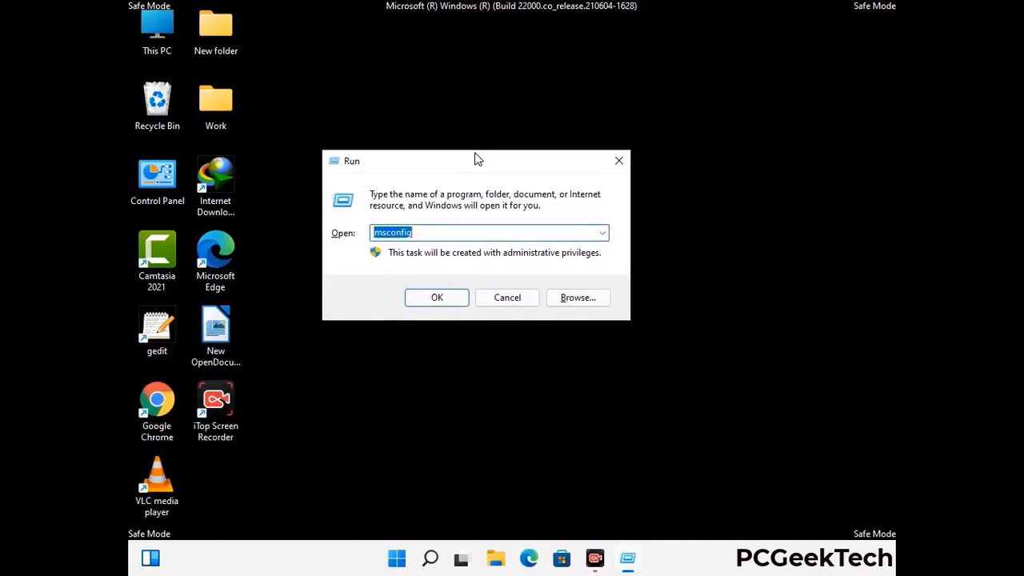
{"action": "type", "text": "%"}
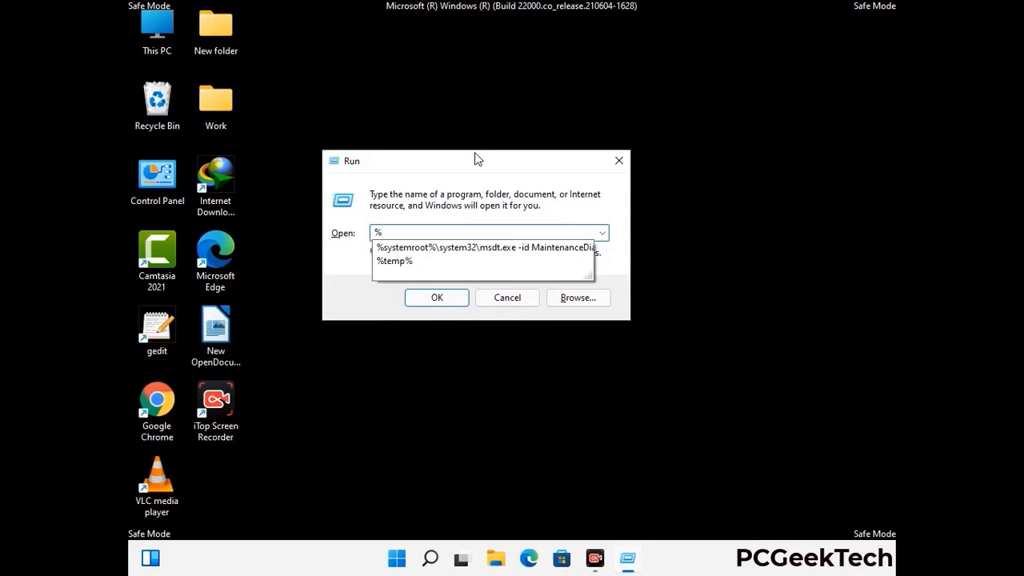
{"action": "type", "text": "appdata%"}
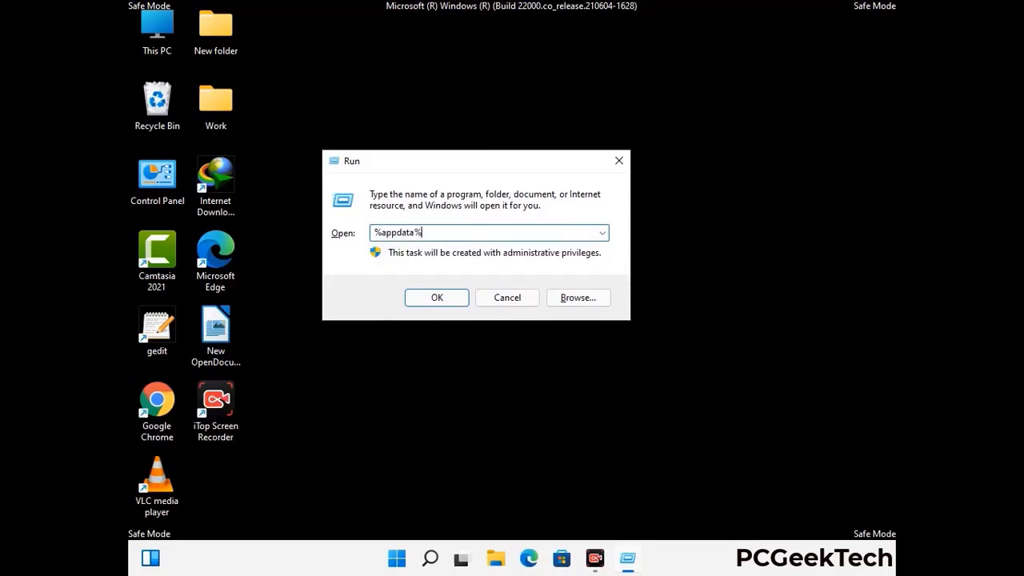
{"action": "key", "text": "Return"}
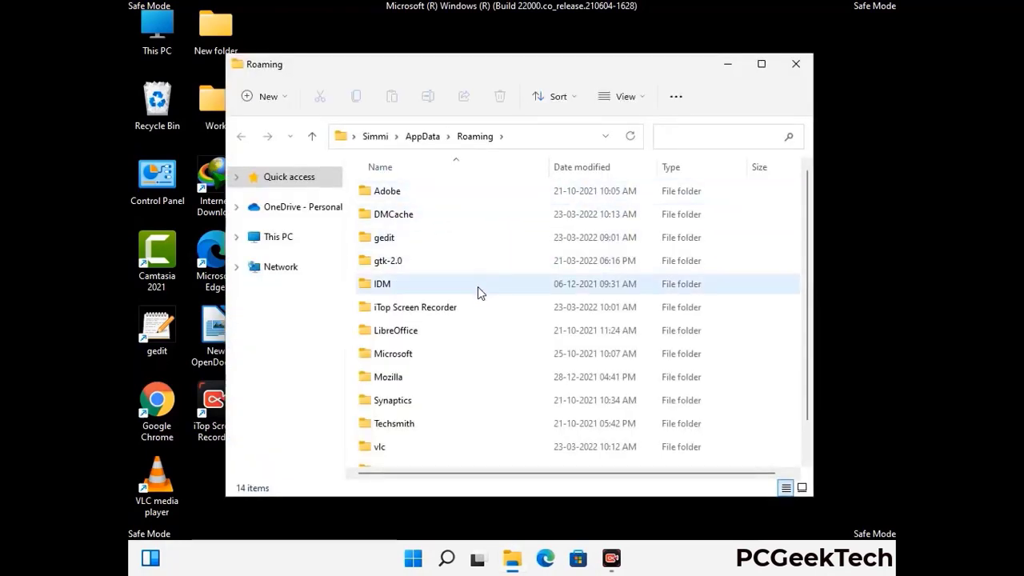
- Delete the Zoom folder from AppData\Roaming, leaving 13 items, and close the window
{"action": "scroll", "coordinate": [483, 288], "scroll_direction": "down", "scroll_amount": 1}
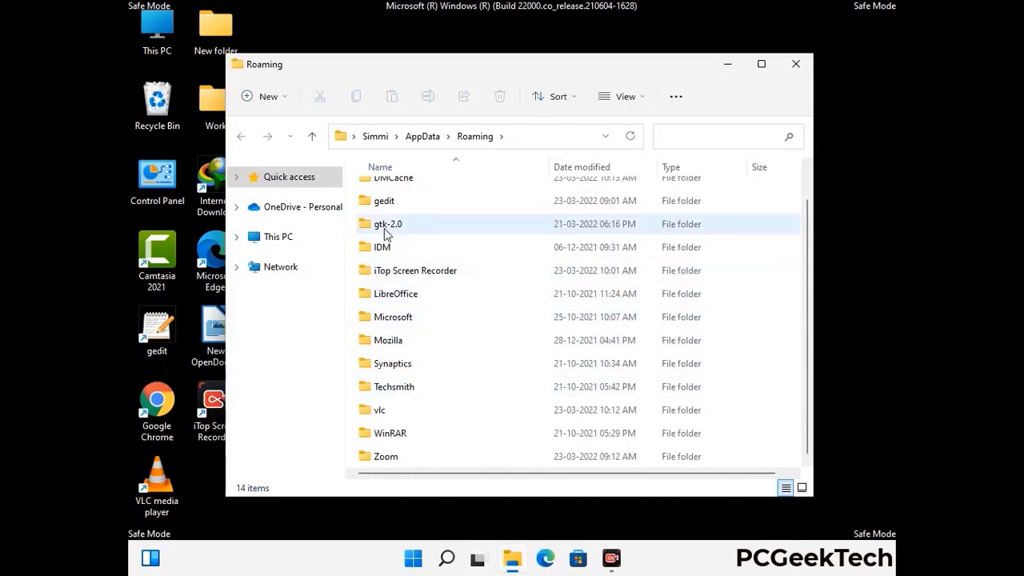
{"action": "scroll", "coordinate": [405, 204], "scroll_direction": "up", "scroll_amount": 1}
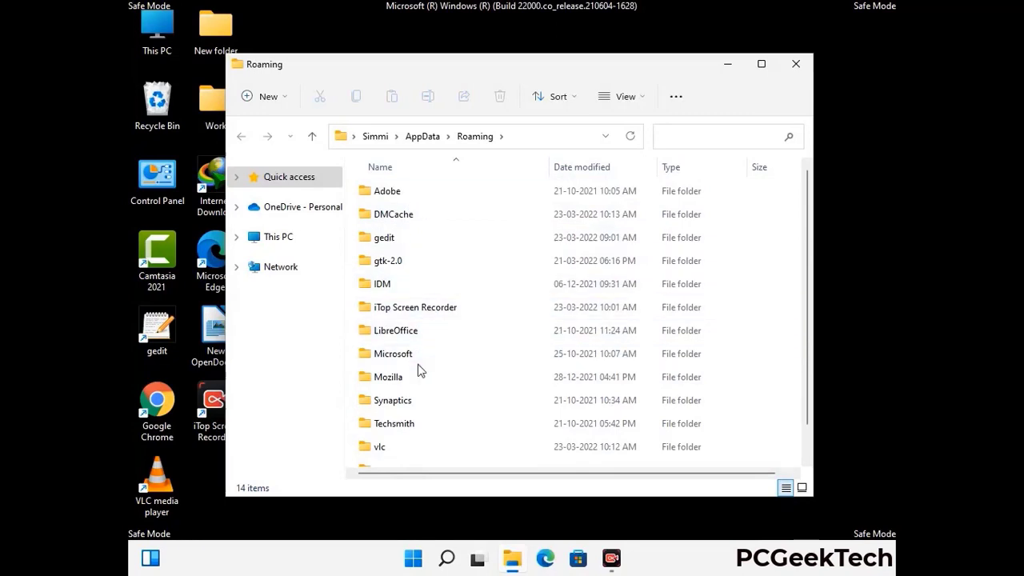
{"action": "scroll", "coordinate": [414, 400], "scroll_direction": "down", "scroll_amount": 1}
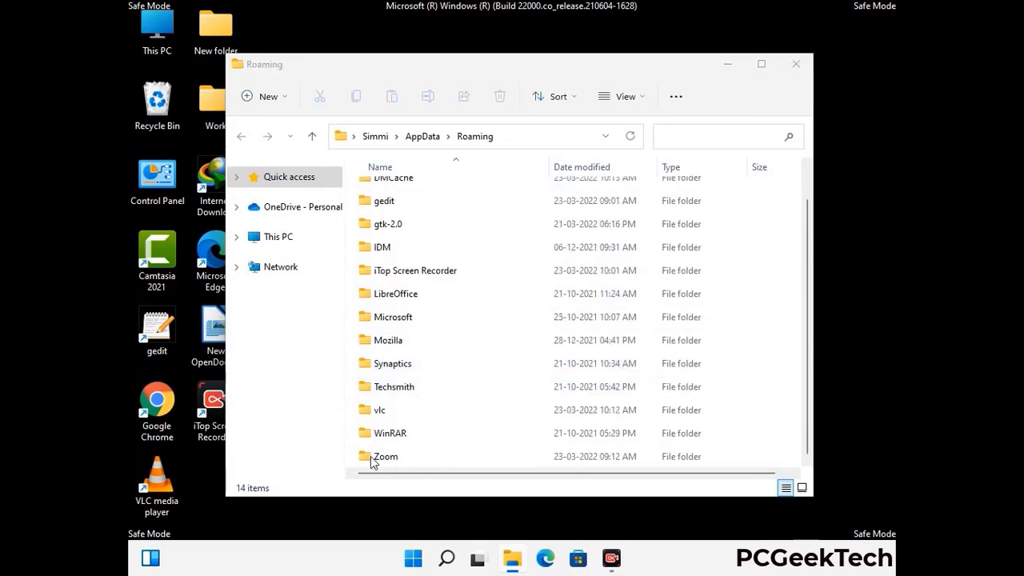
{"action": "left_click", "coordinate": [573, 456]}
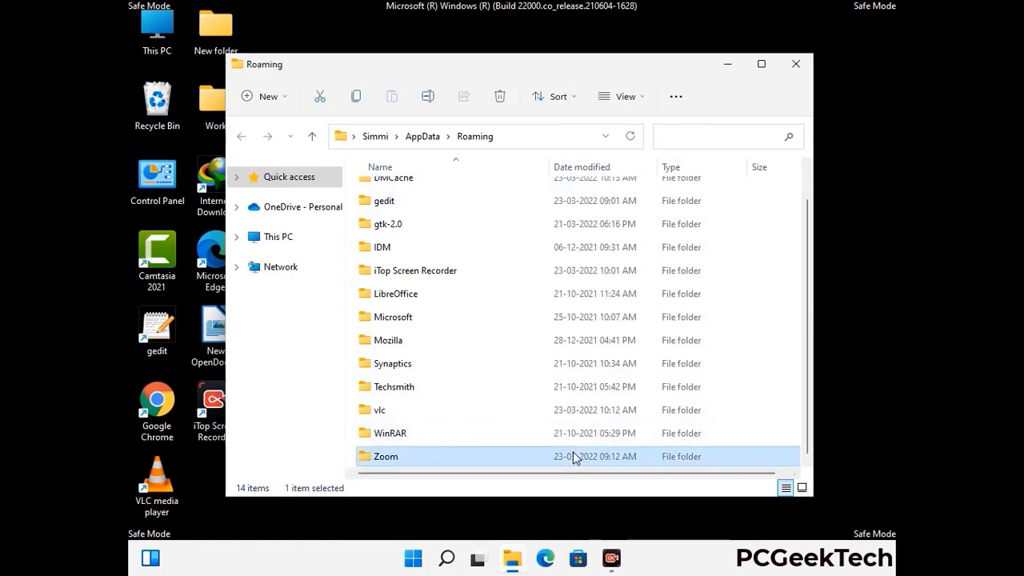
{"action": "left_click", "coordinate": [507, 102]}
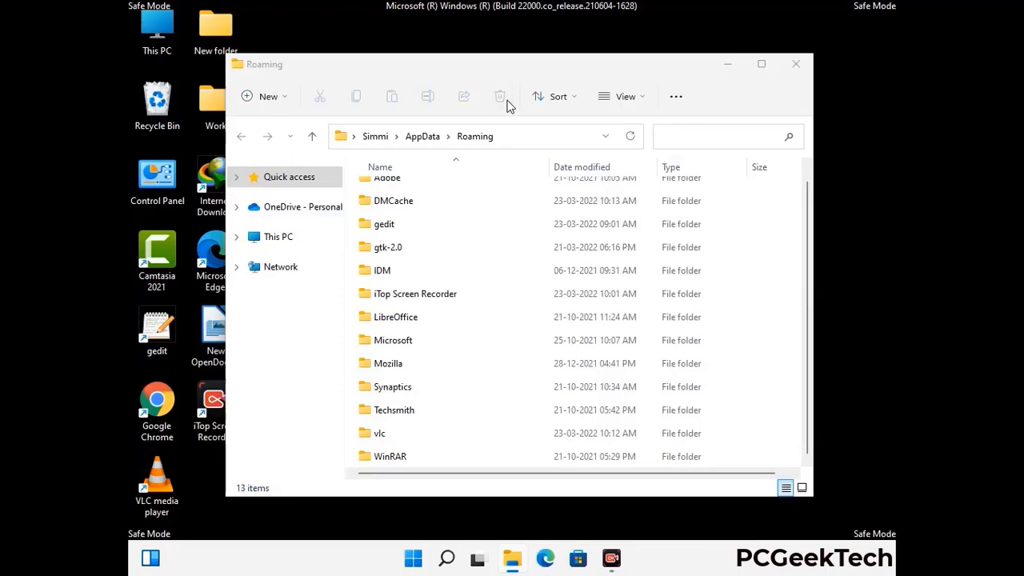
{"action": "left_click", "coordinate": [795, 71]}
{"action": "left_click", "coordinate": [794, 68]}
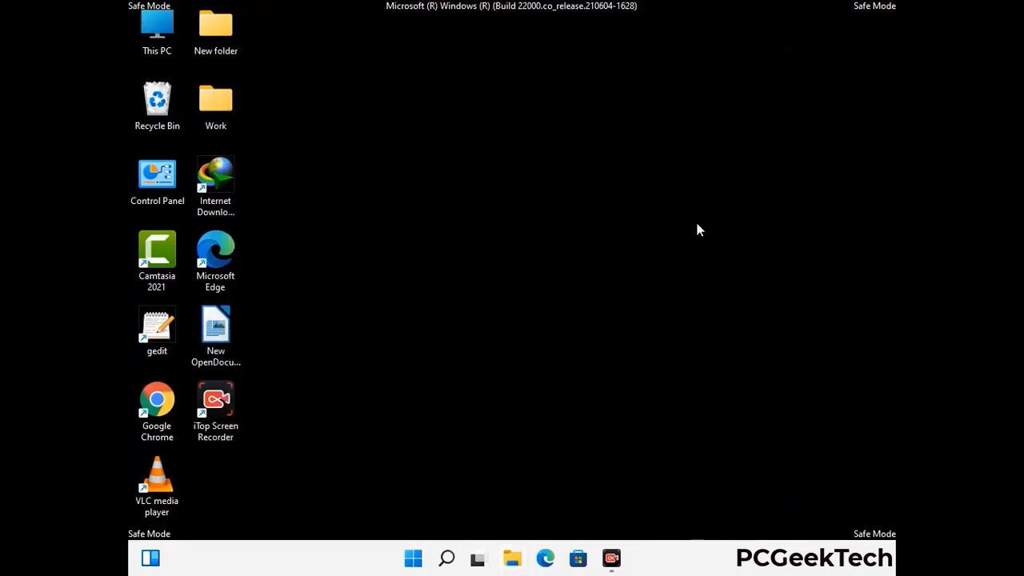
- Run %LocalAppData% to open the AppData\Local folder
{"action": "key", "text": "super+r"}
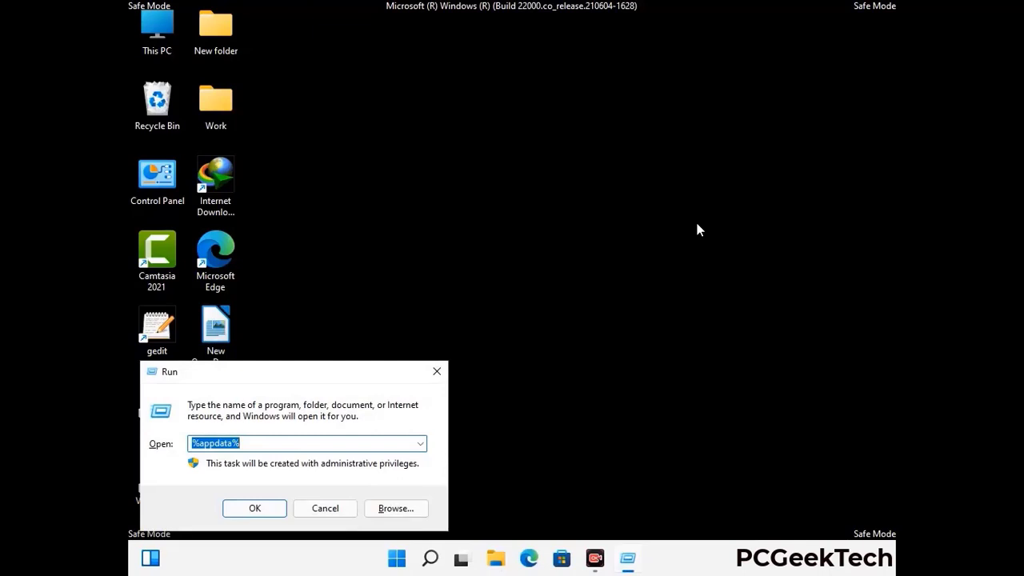
{"action": "left_click_drag", "start_coordinate": [322, 381], "coordinate": [537, 203]}
{"action": "type", "text": "%Local"}
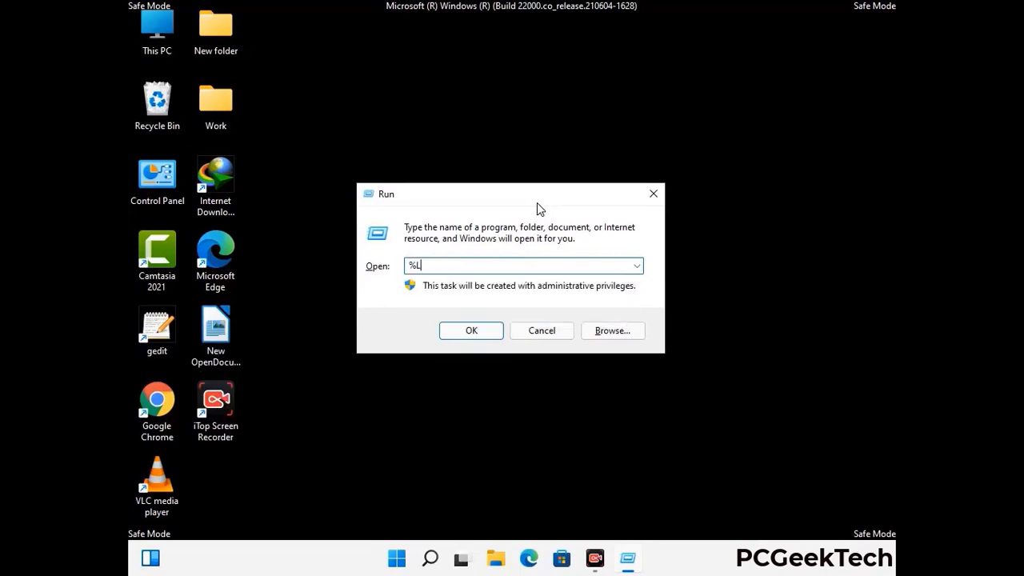
{"action": "type", "text": "App"}
{"action": "key", "text": "Return"}
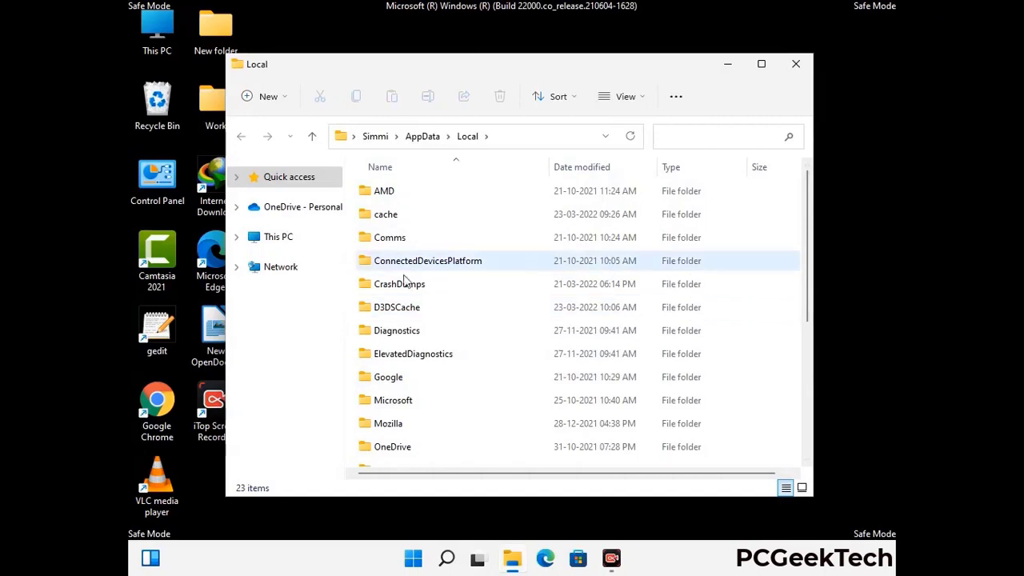
- Delete the Mozilla folder from AppData\Local and close the window
{"action": "scroll", "coordinate": [428, 360], "scroll_direction": "down", "scroll_amount": 1}
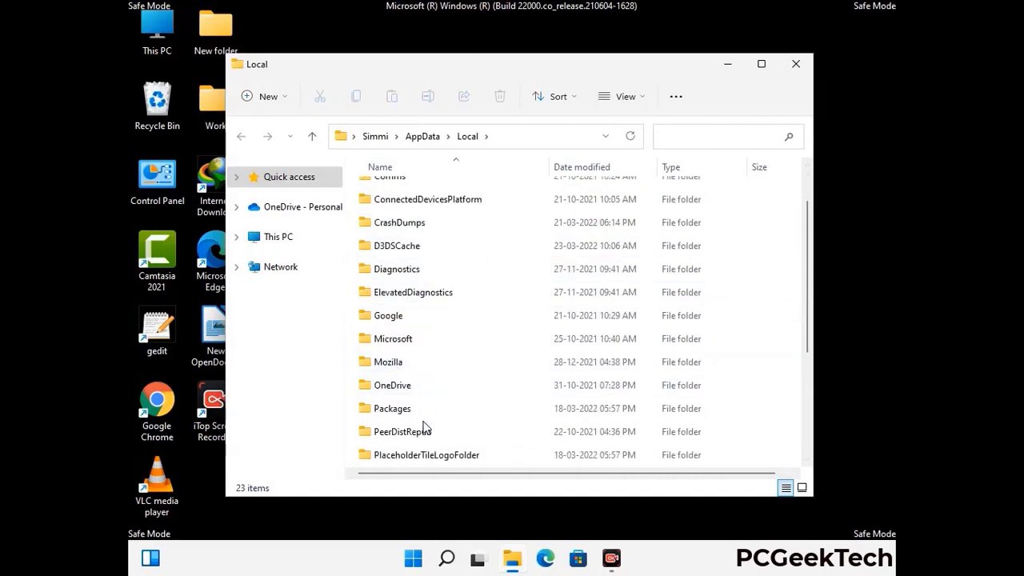
{"action": "left_click", "coordinate": [400, 365]}
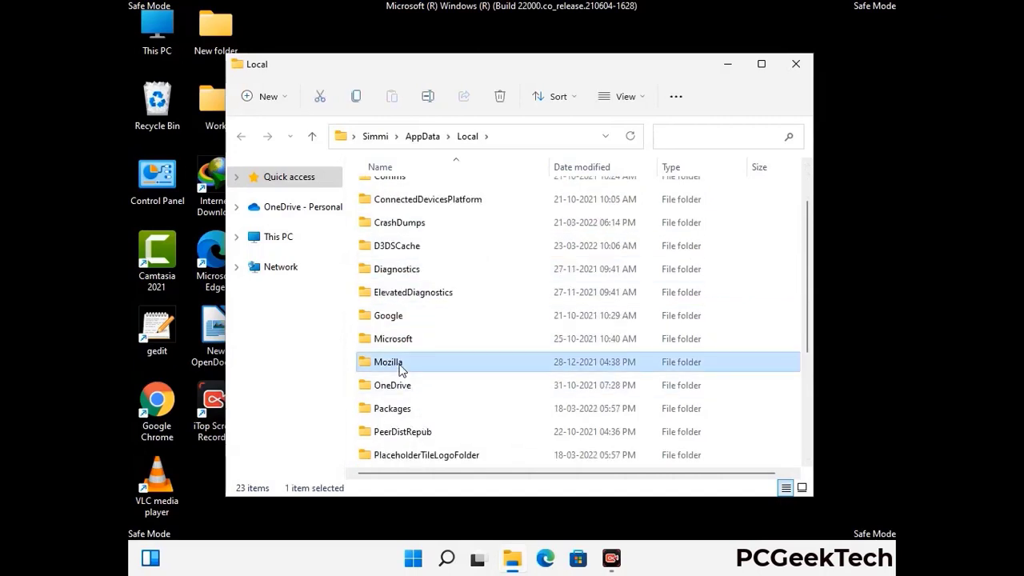
{"action": "left_click", "coordinate": [499, 98]}
{"action": "left_click", "coordinate": [499, 98]}
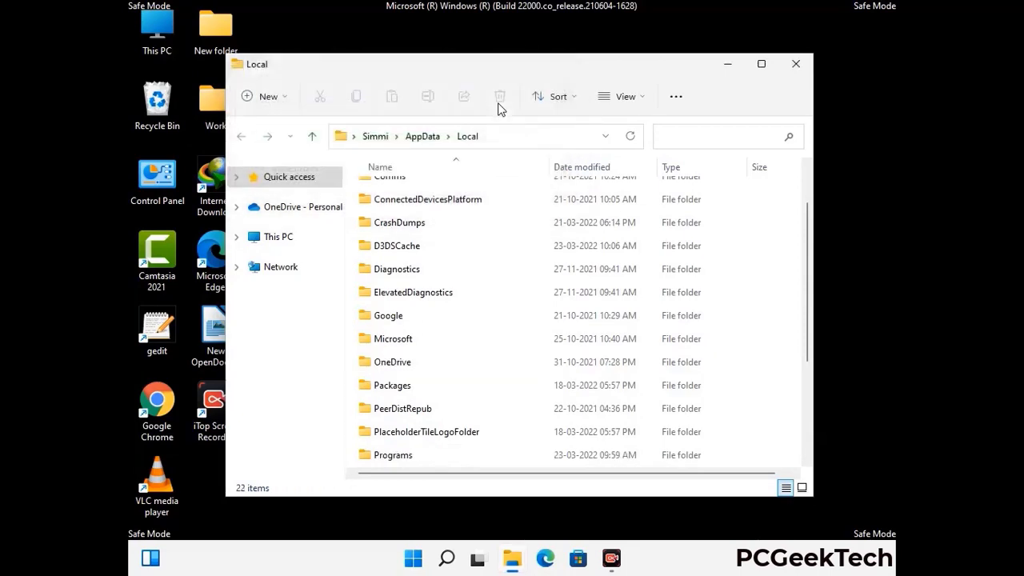
{"action": "left_click", "coordinate": [797, 72]}
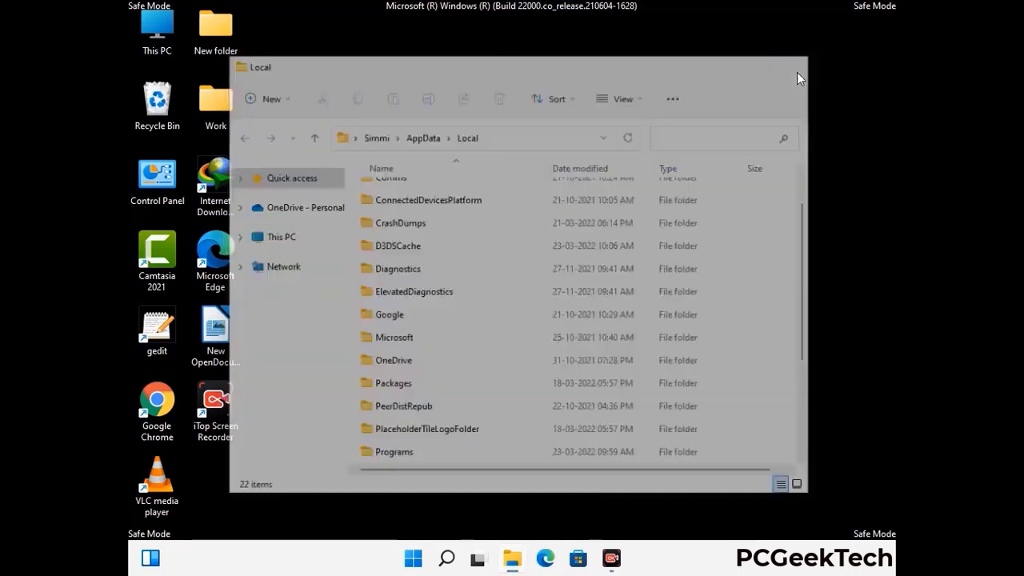
- Run %ProgramData% to open C:\ProgramData in File Explorer
{"action": "key", "text": "super+r"}
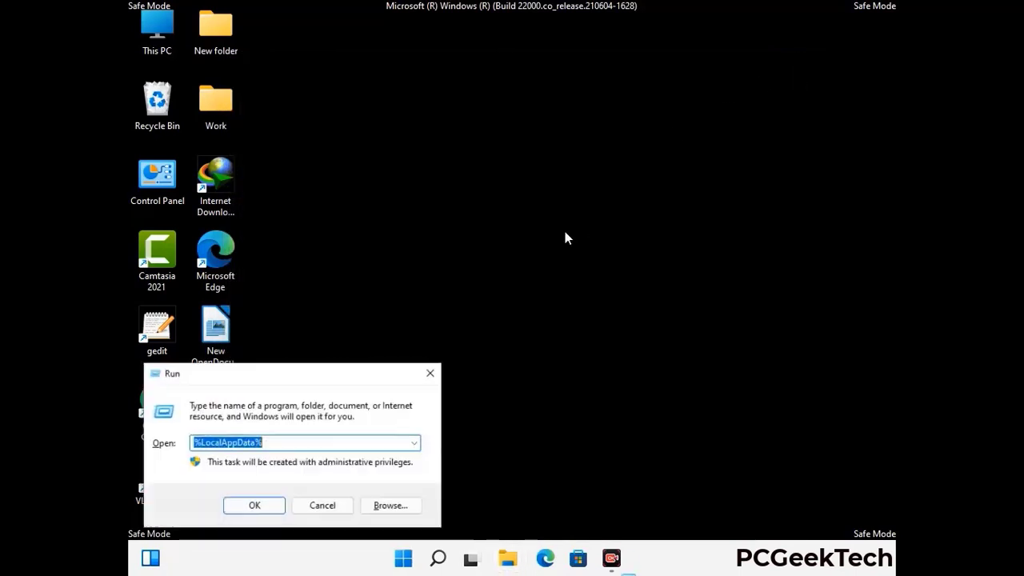
{"action": "left_click_drag", "start_coordinate": [260, 379], "coordinate": [468, 211]}
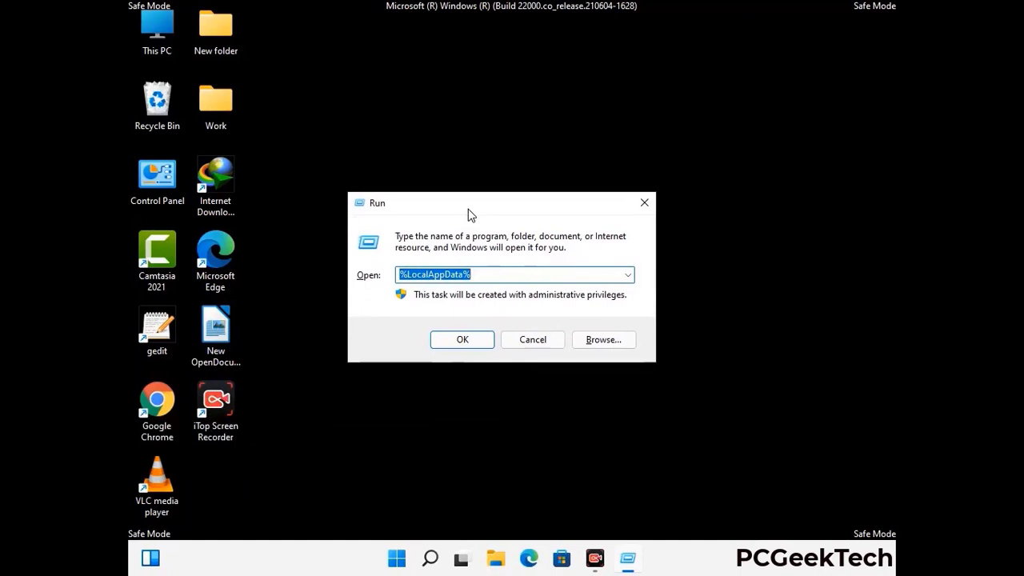
{"action": "type", "text": "%"}
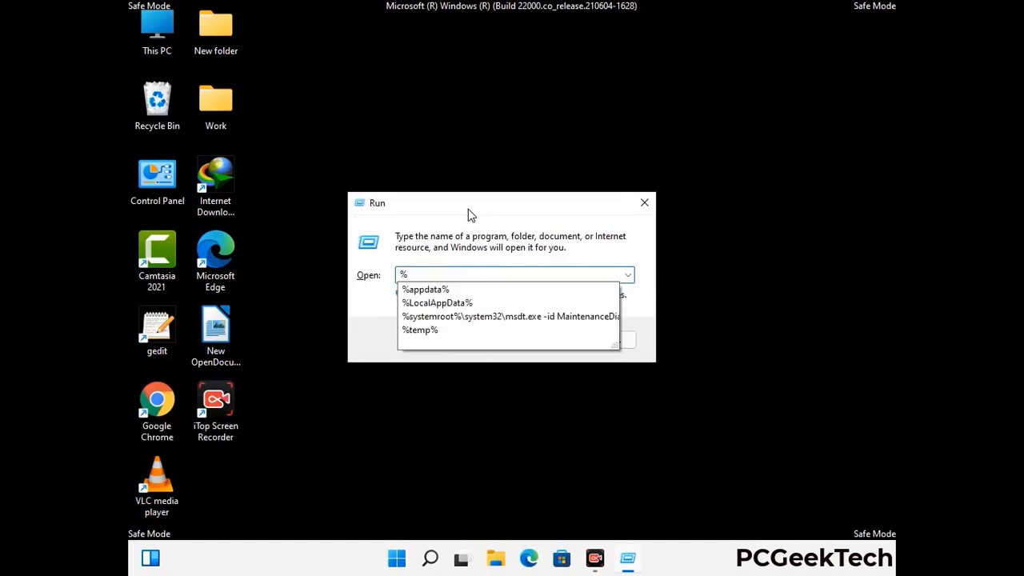
{"action": "type", "text": "ProgramData%"}
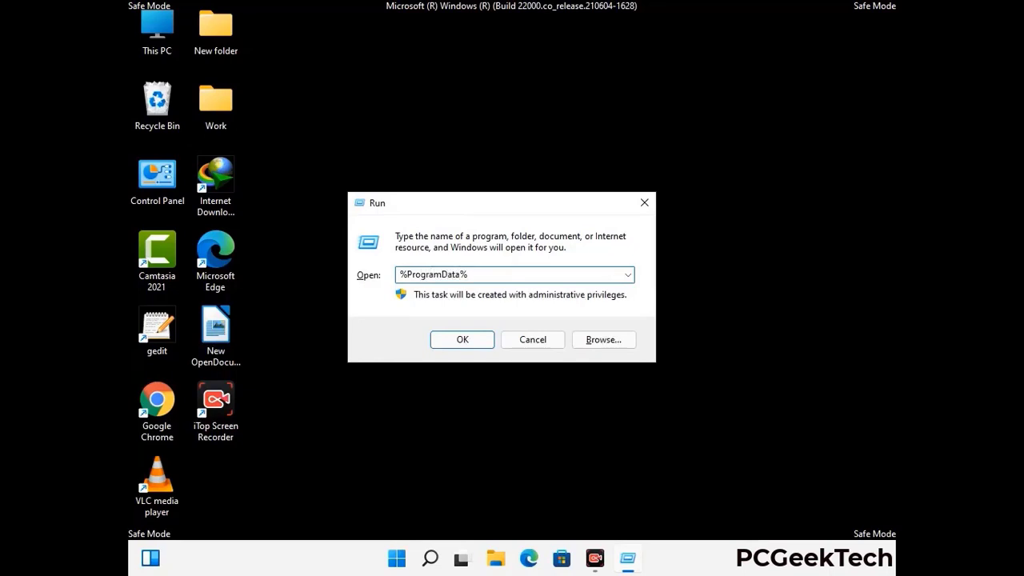
{"action": "key", "text": "Return"}
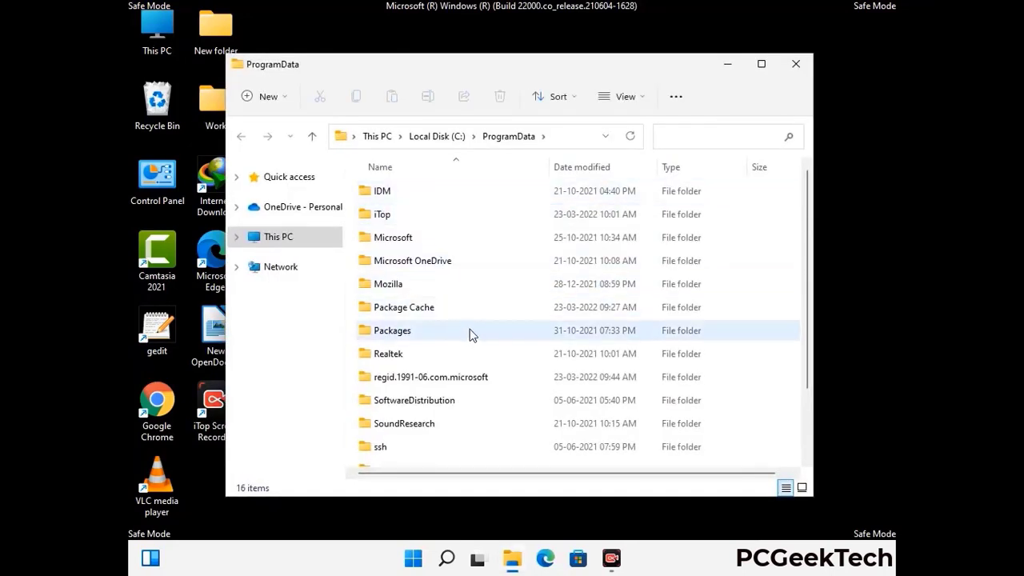
- Delete the Mozilla folder from ProgramData, leaving 15 items, and close the window
{"action": "scroll", "coordinate": [470, 339], "scroll_direction": "down", "scroll_amount": 1}
{"action": "scroll", "coordinate": [470, 341], "scroll_direction": "down", "scroll_amount": 1}
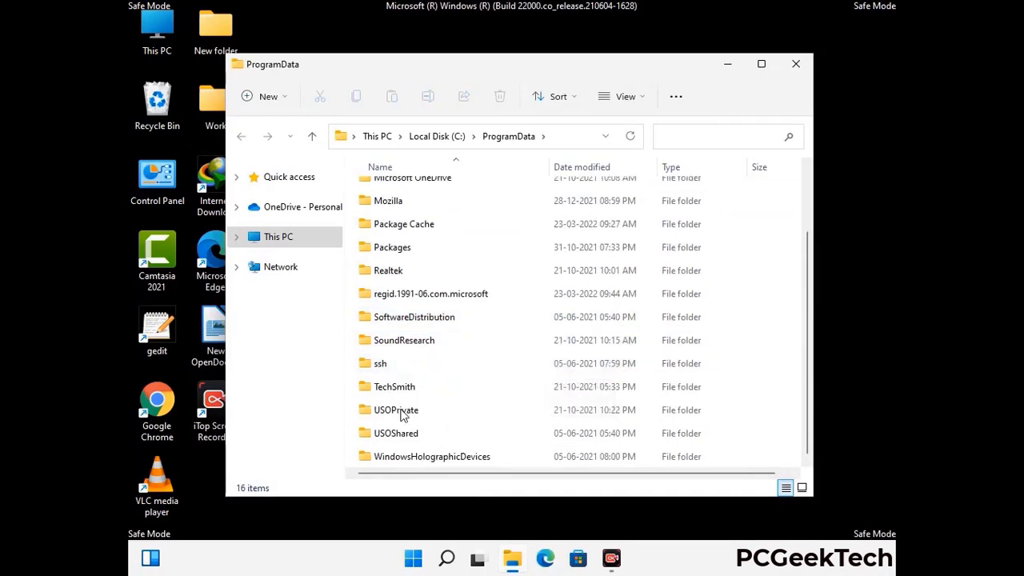
{"action": "left_click", "coordinate": [385, 201]}
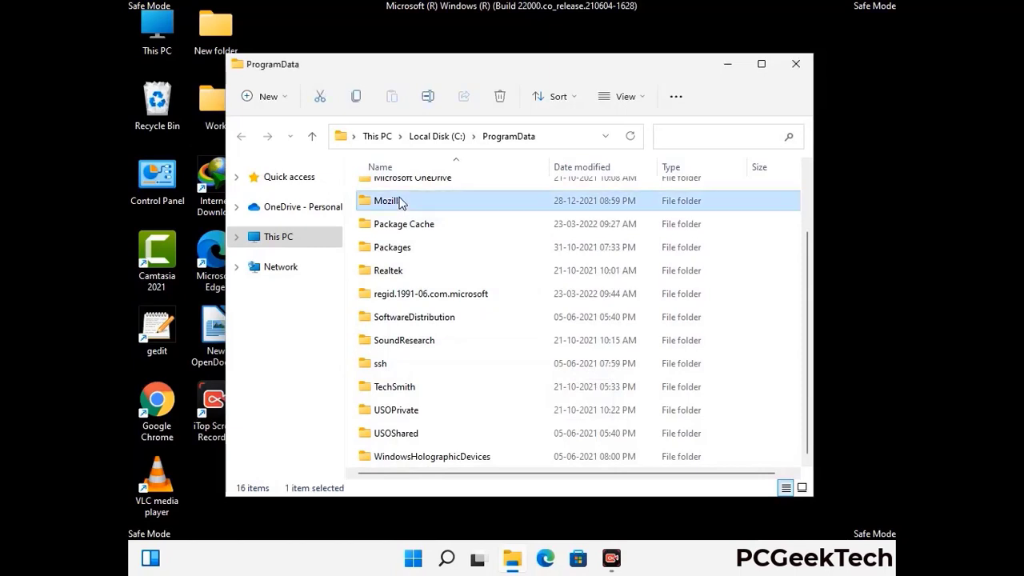
{"action": "left_click", "coordinate": [502, 97]}
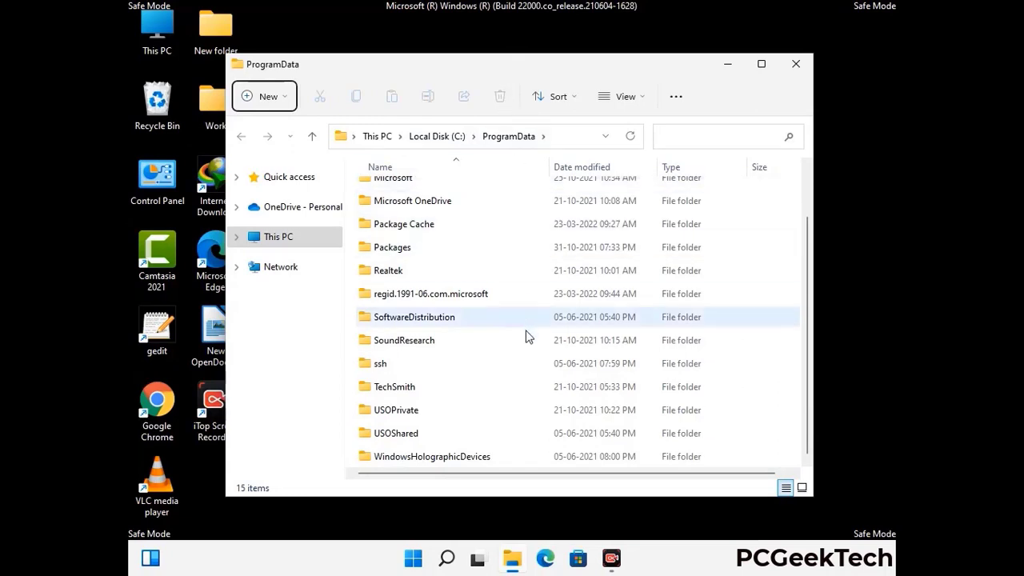
{"action": "scroll", "coordinate": [527, 338], "scroll_direction": "up", "scroll_amount": 2}
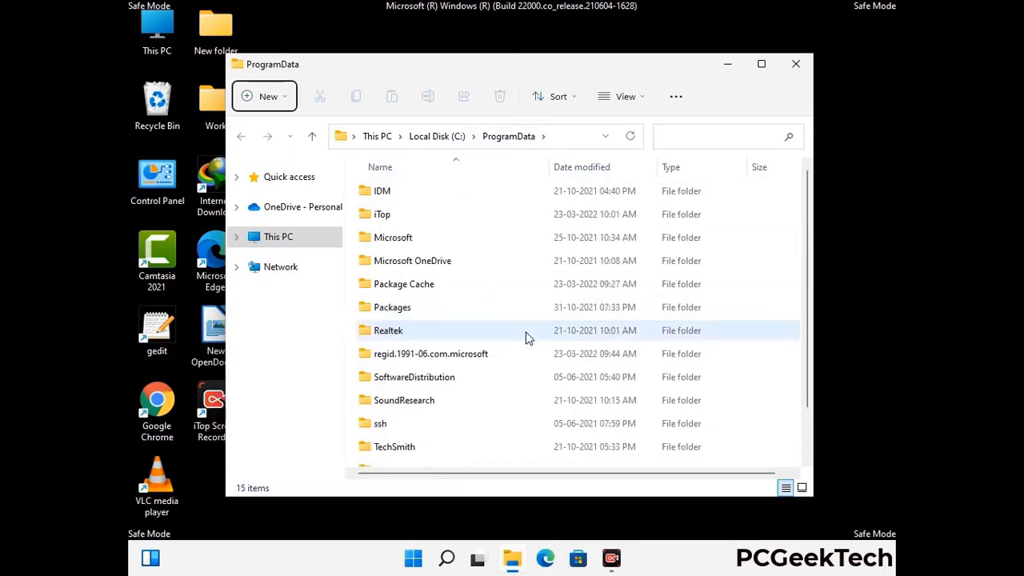
{"action": "left_click", "coordinate": [804, 67]}
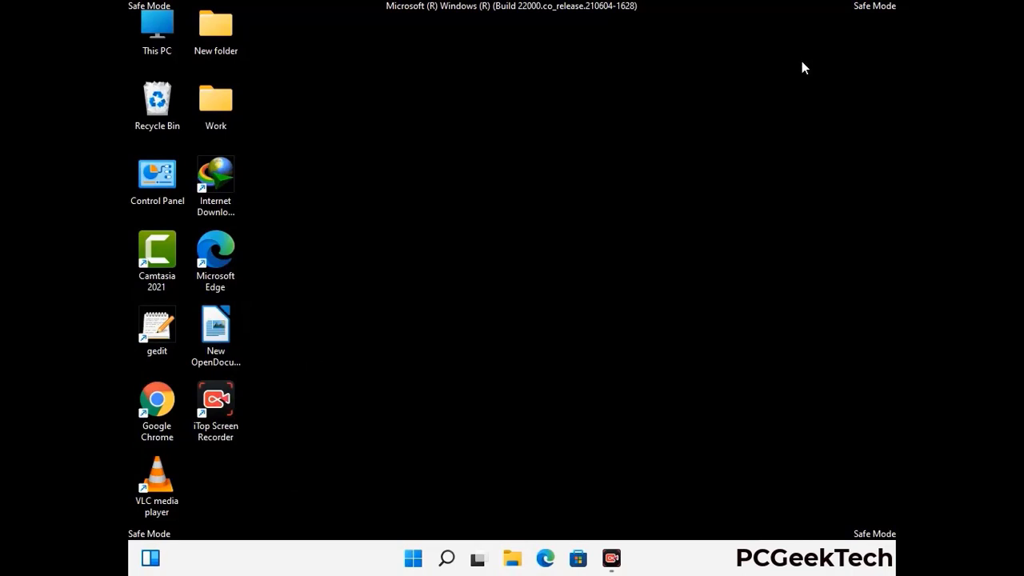
- Run %WinDir% to open C:\Windows in File Explorer
{"action": "key", "text": "super+r"}
{"action": "left_click_drag", "start_coordinate": [335, 371], "coordinate": [532, 203]}
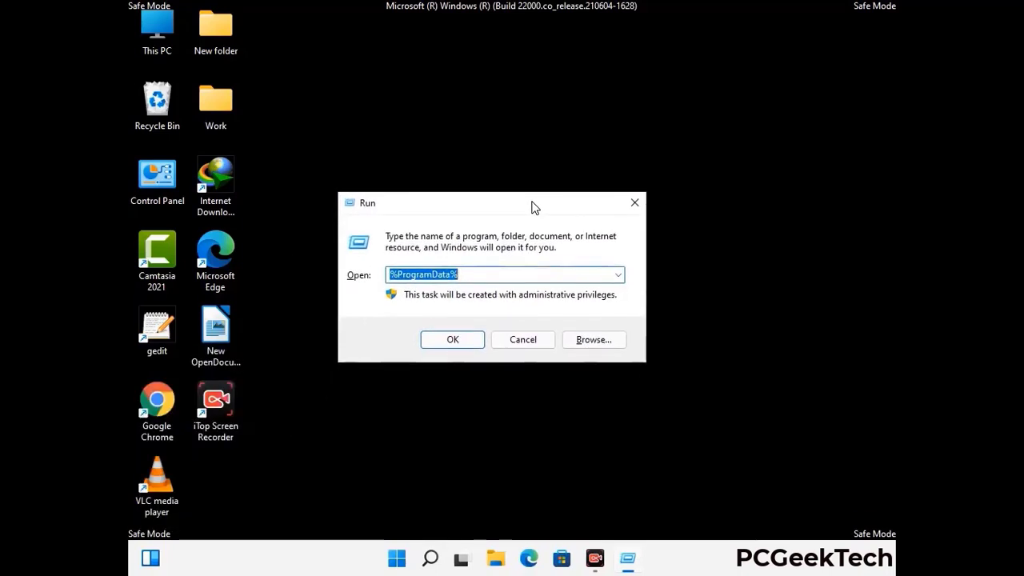
{"action": "type", "text": "%Wi"}
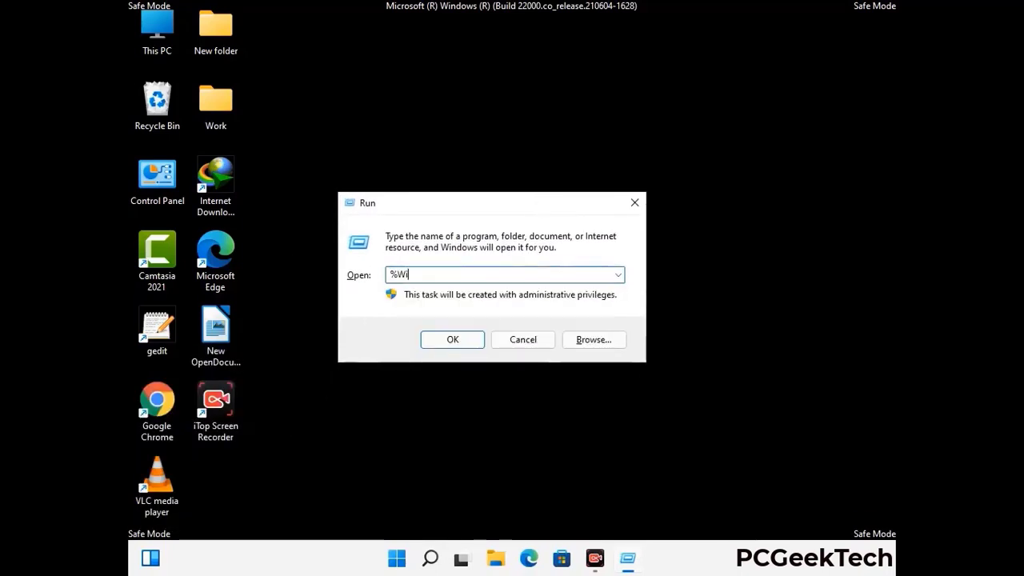
{"action": "type", "text": "nDir%"}
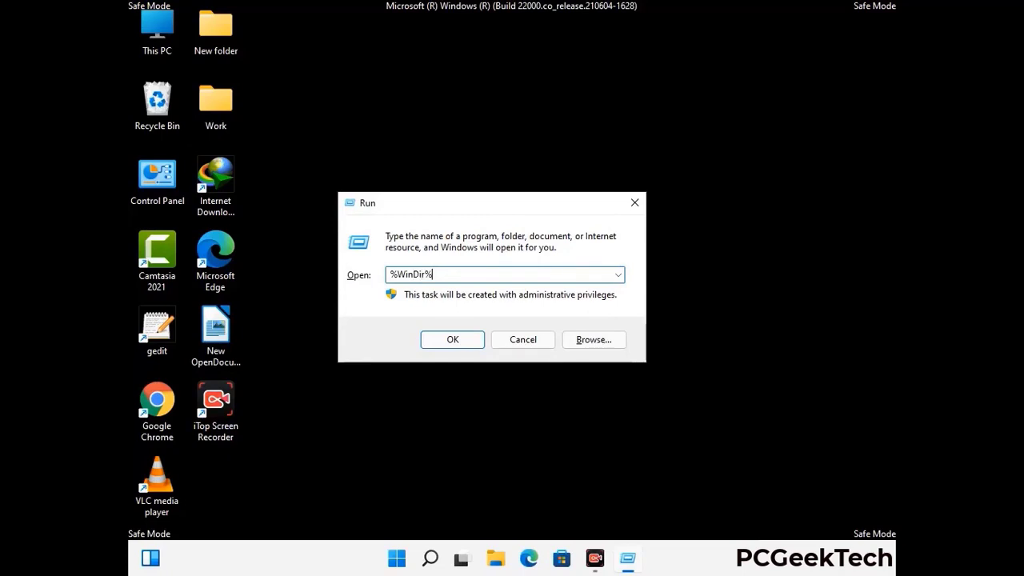
{"action": "key", "text": "Return"}
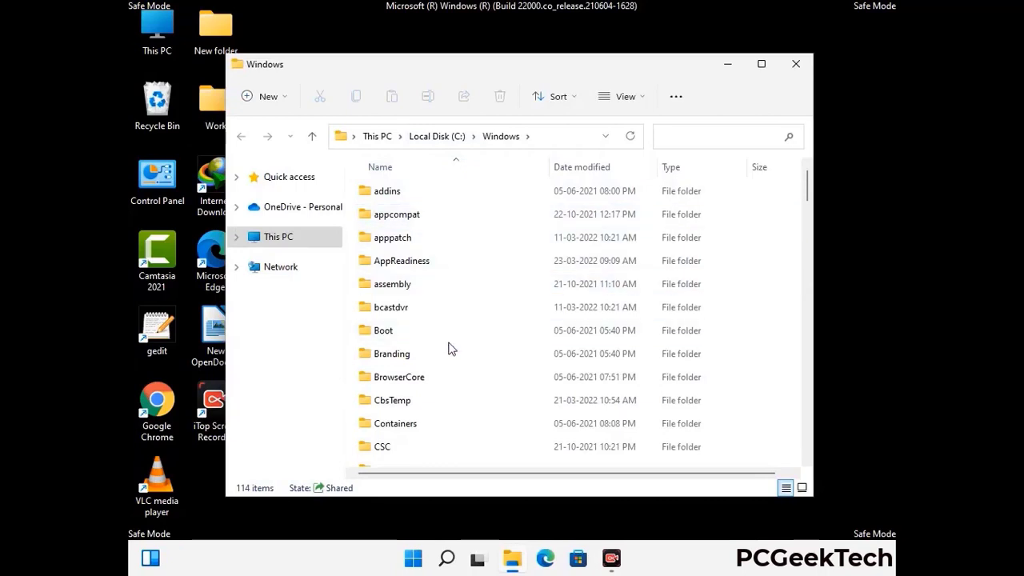
- Scroll through the 114 items in C:\Windows, then close the window
{"action": "scroll", "coordinate": [450, 349], "scroll_direction": "down", "scroll_amount": 1}
{"action": "scroll", "coordinate": [450, 354], "scroll_direction": "down", "scroll_amount": 2}
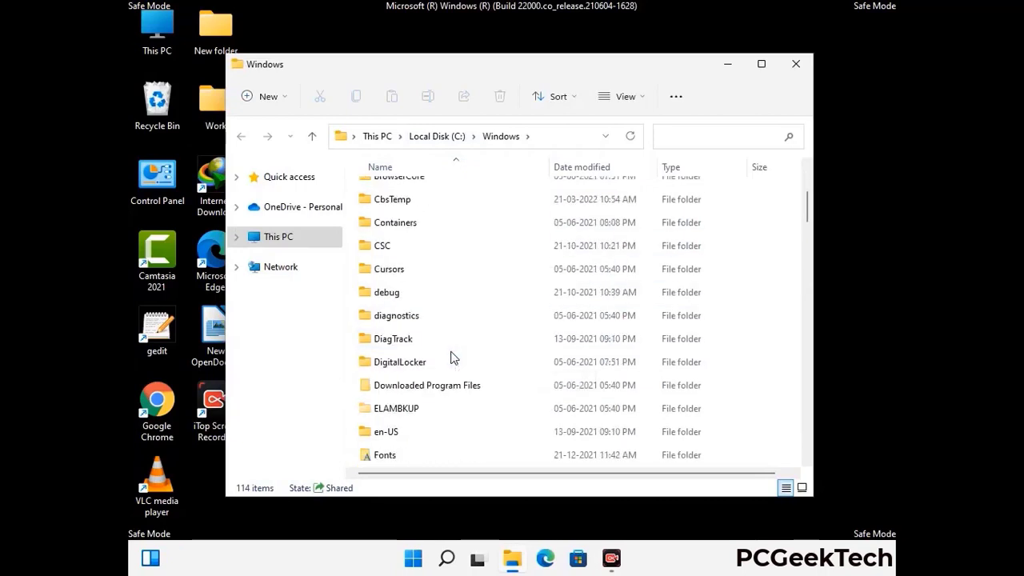
{"action": "scroll", "coordinate": [452, 360], "scroll_direction": "down", "scroll_amount": 1}
{"action": "scroll", "coordinate": [450, 360], "scroll_direction": "down", "scroll_amount": 5}
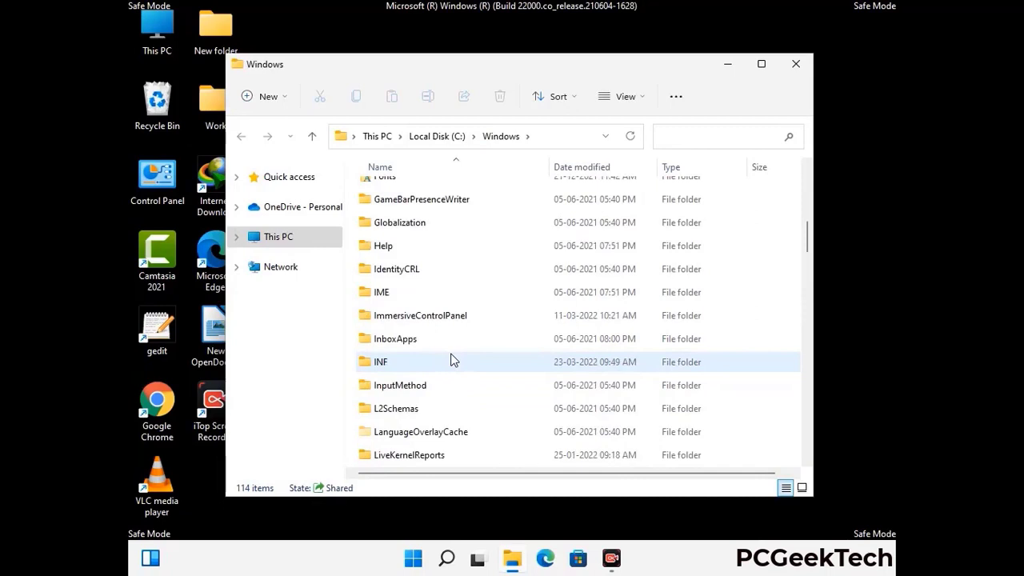
{"action": "scroll", "coordinate": [450, 361], "scroll_direction": "down", "scroll_amount": 4}
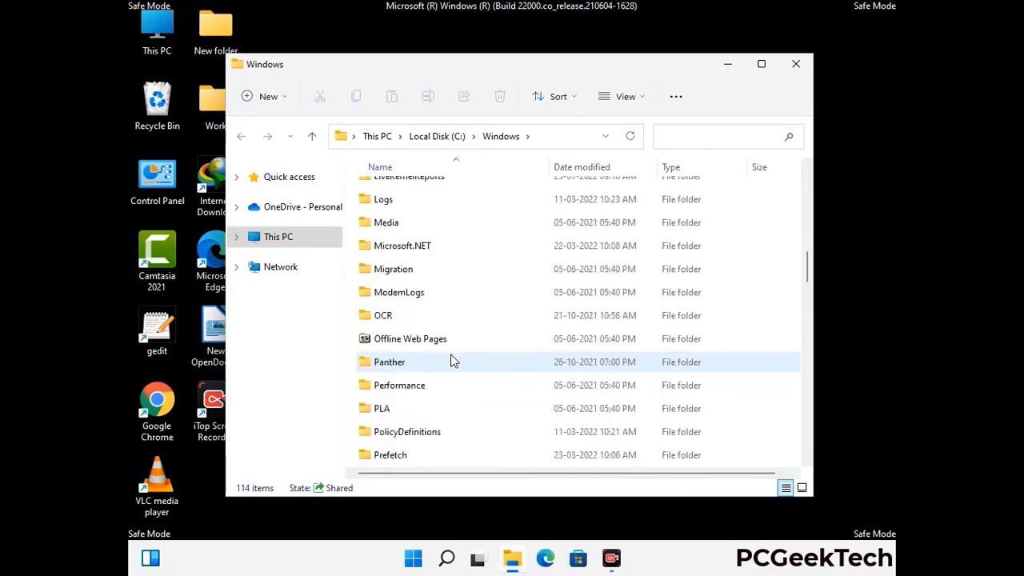
{"action": "scroll", "coordinate": [450, 362], "scroll_direction": "down", "scroll_amount": 6}
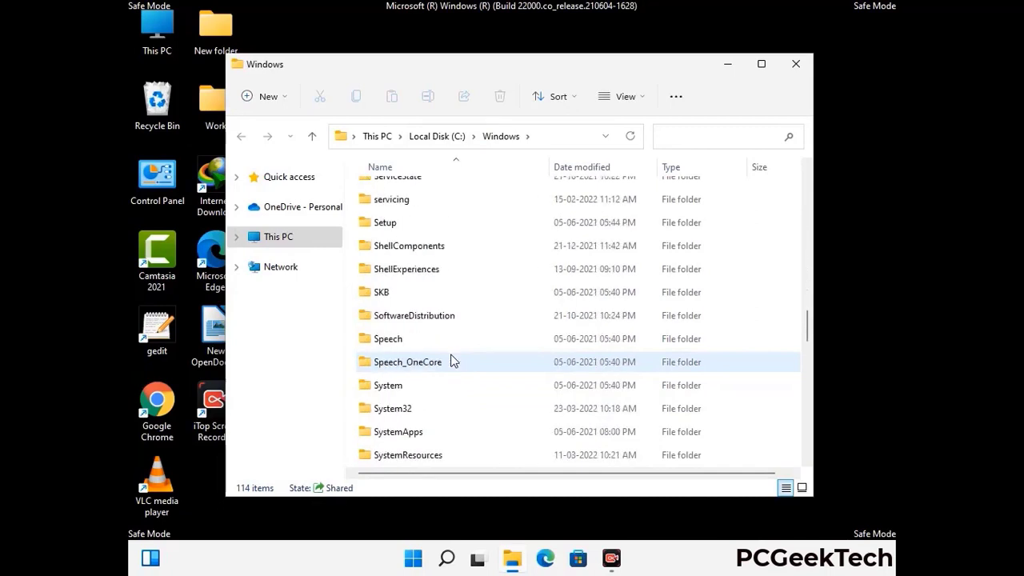
{"action": "scroll", "coordinate": [450, 361], "scroll_direction": "down", "scroll_amount": 7}
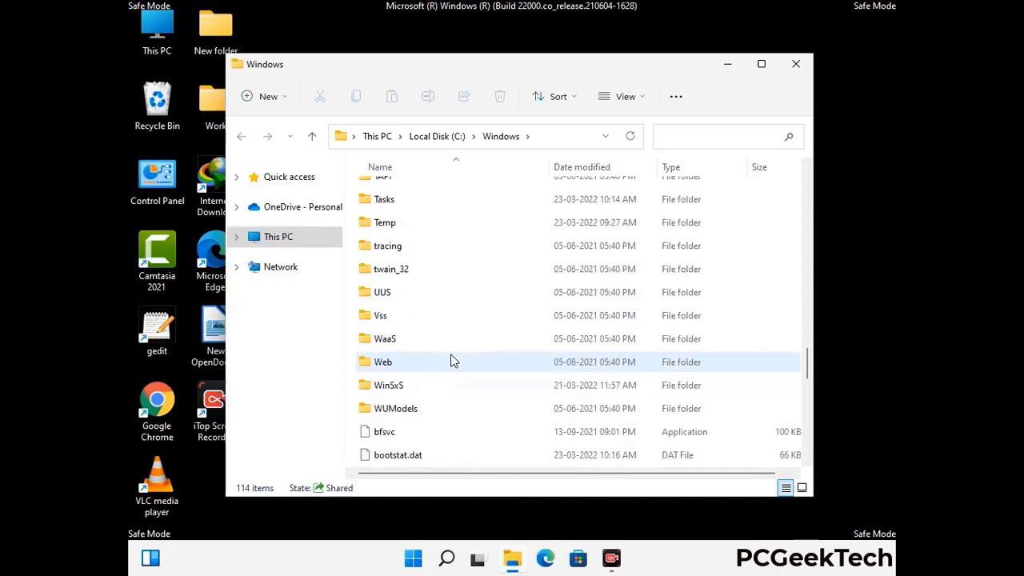
{"action": "scroll", "coordinate": [451, 362], "scroll_direction": "down", "scroll_amount": 8}
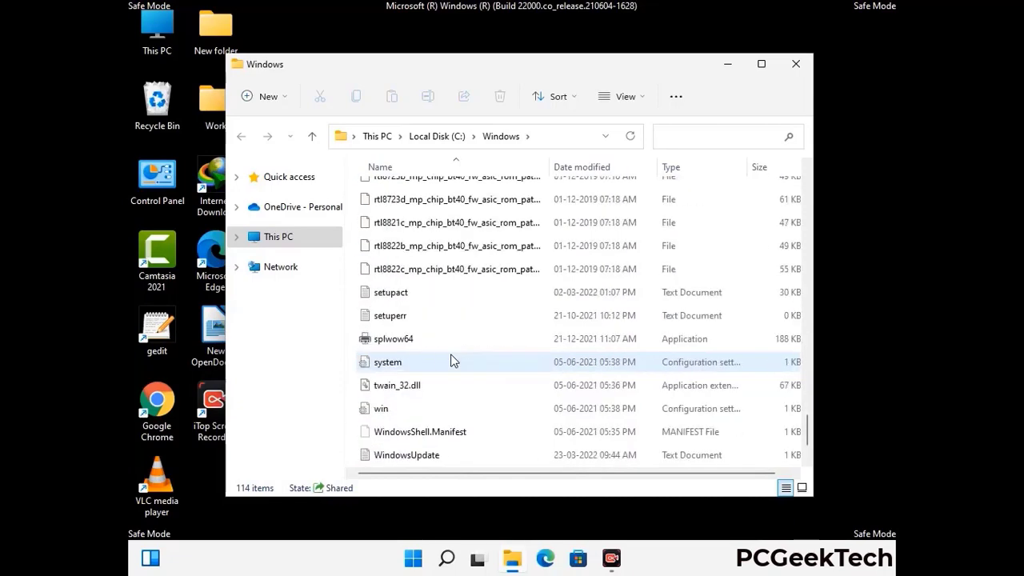
{"action": "scroll", "coordinate": [451, 360], "scroll_direction": "up", "scroll_amount": 12}
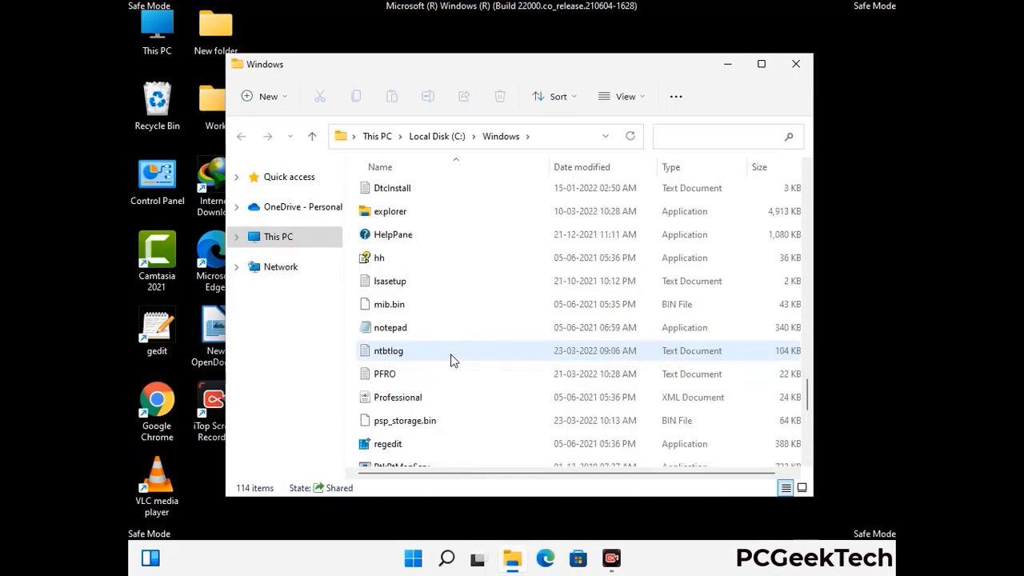
{"action": "scroll", "coordinate": [452, 361], "scroll_direction": "up", "scroll_amount": 3}
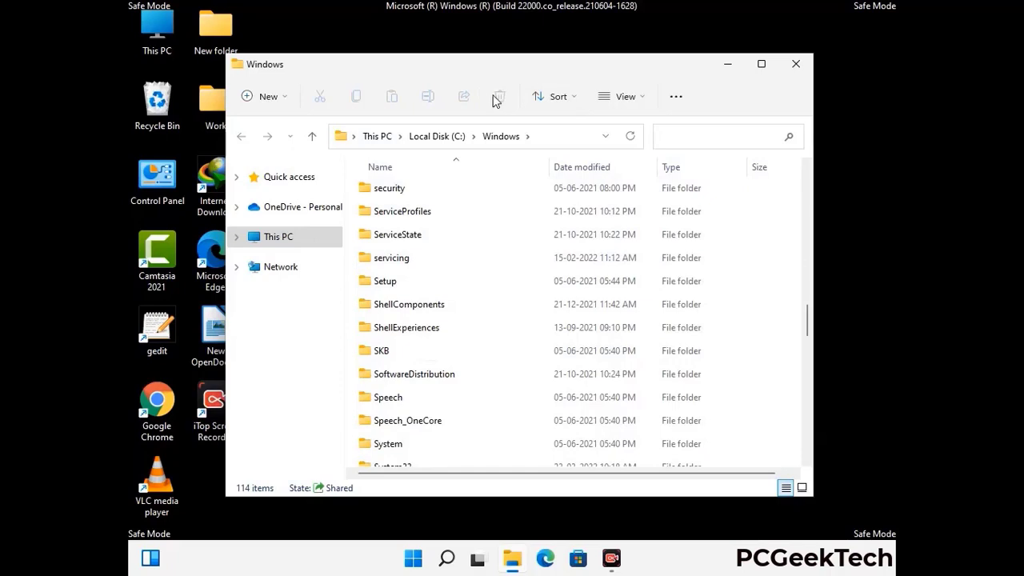
{"action": "left_click", "coordinate": [802, 67]}
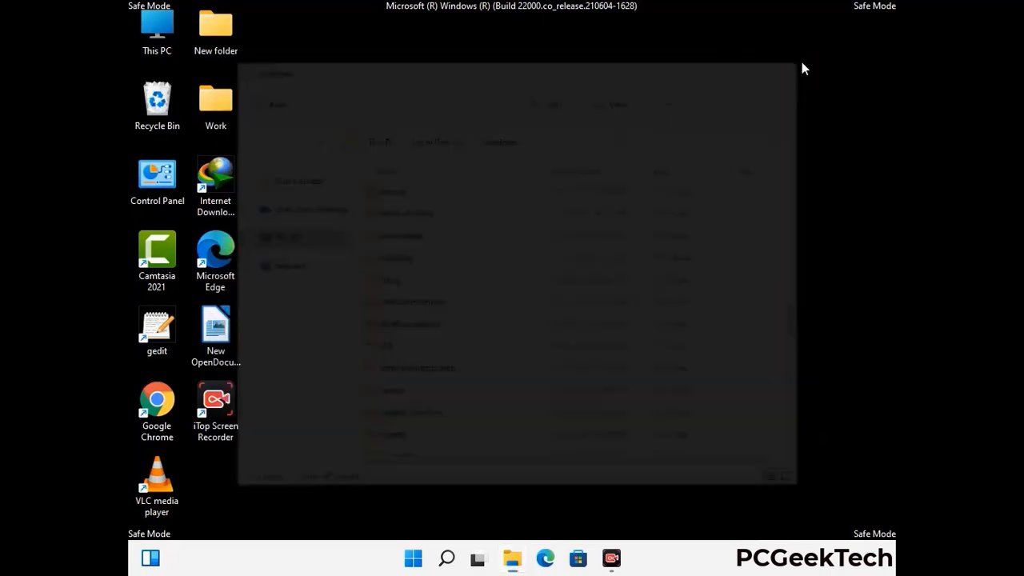
- Open the user's %temp% folder from the Run box
{"action": "key", "text": "super+r"}
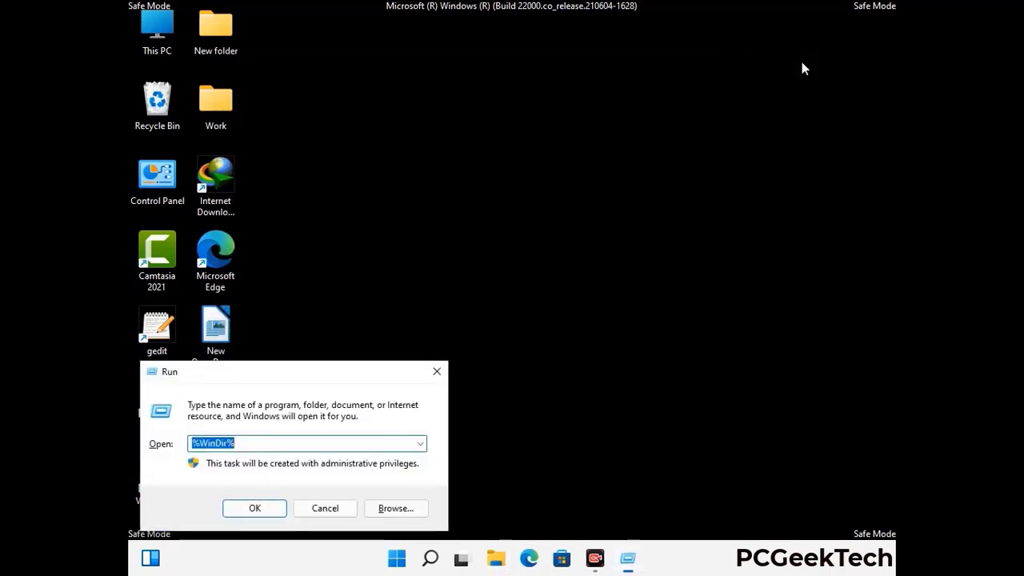
{"action": "left_click_drag", "start_coordinate": [340, 376], "coordinate": [583, 138]}
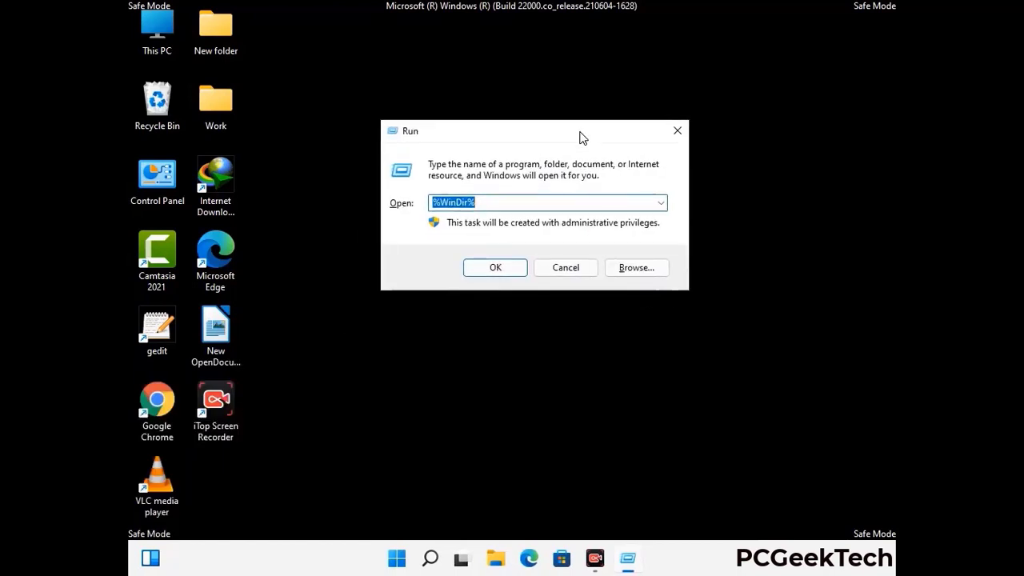
{"action": "type", "text": "%temp%"}
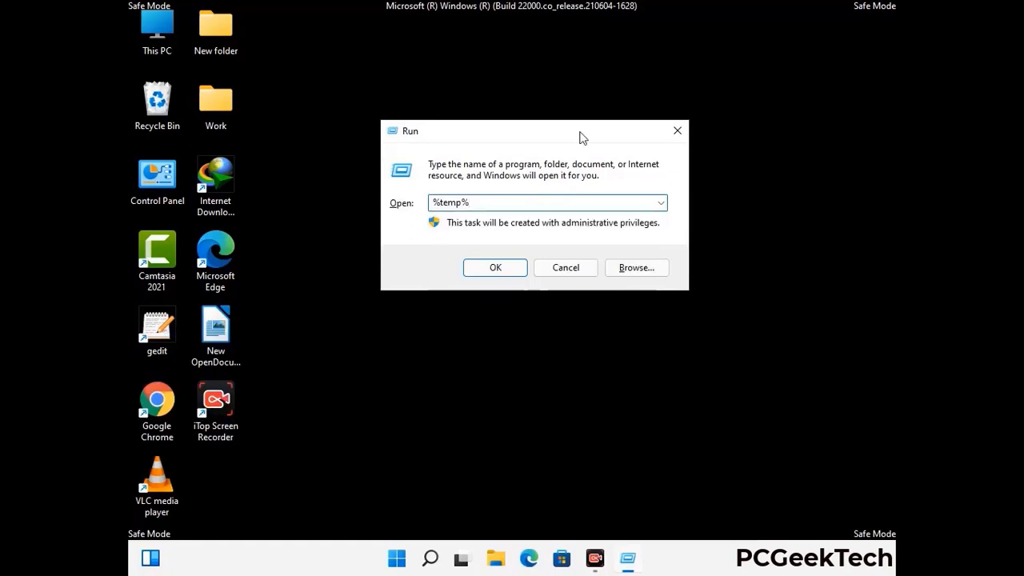
{"action": "left_click", "coordinate": [512, 266]}
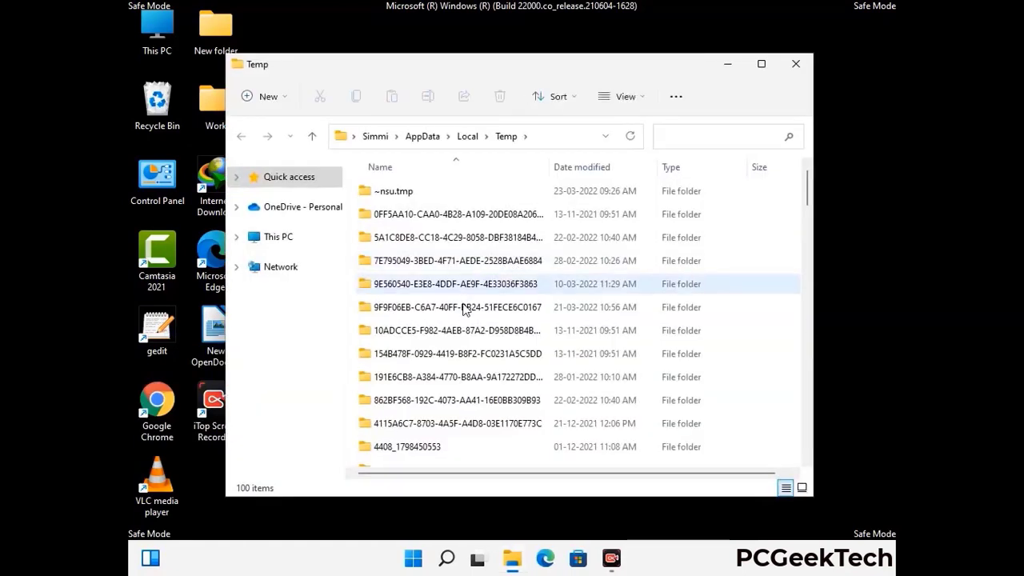
- Delete all 100 items in AppData\Local\Temp and close the window
{"action": "left_click", "coordinate": [464, 307]}
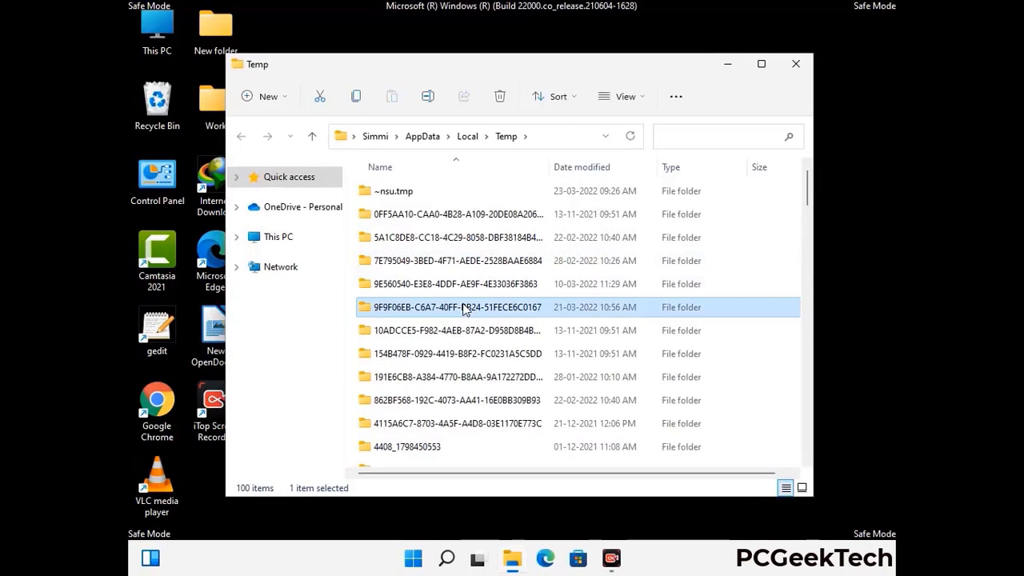
{"action": "key", "text": "ctrl+a"}
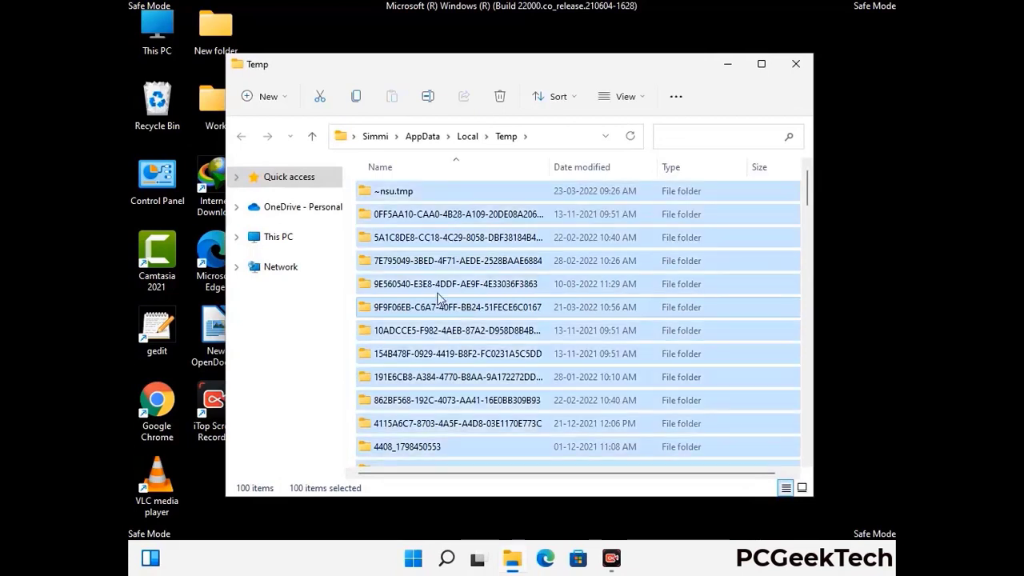
{"action": "left_click", "coordinate": [503, 96]}
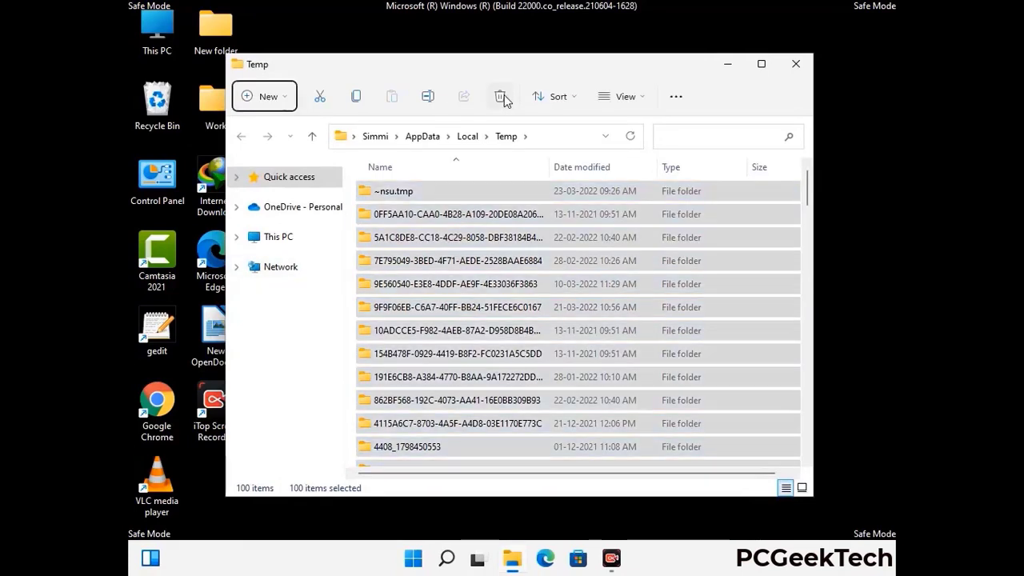
{"action": "left_click", "coordinate": [797, 64]}
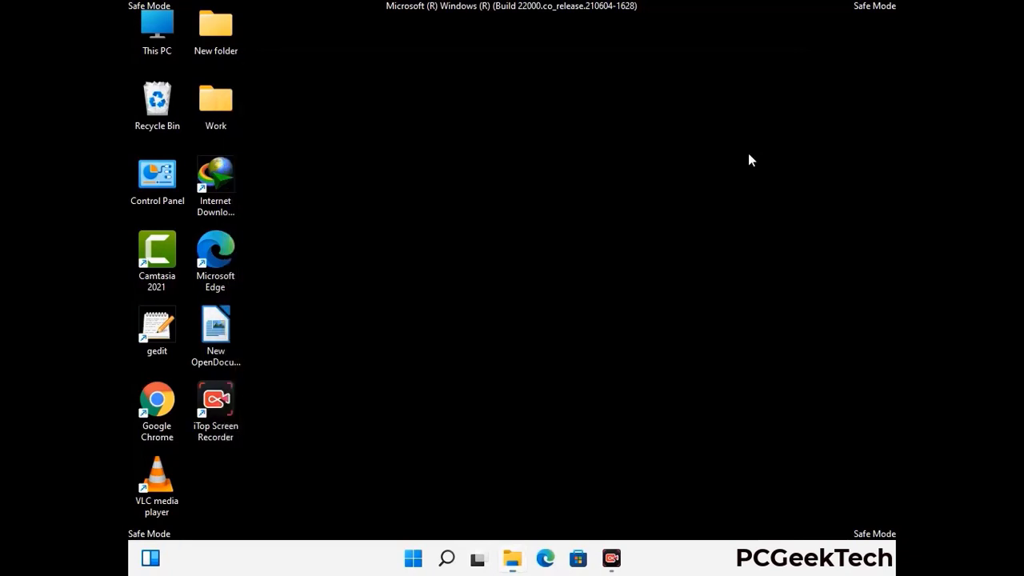
- Run 'temp' to open C:\Windows\Temp, delete its six items, and close it
{"action": "key", "text": "super+r"}
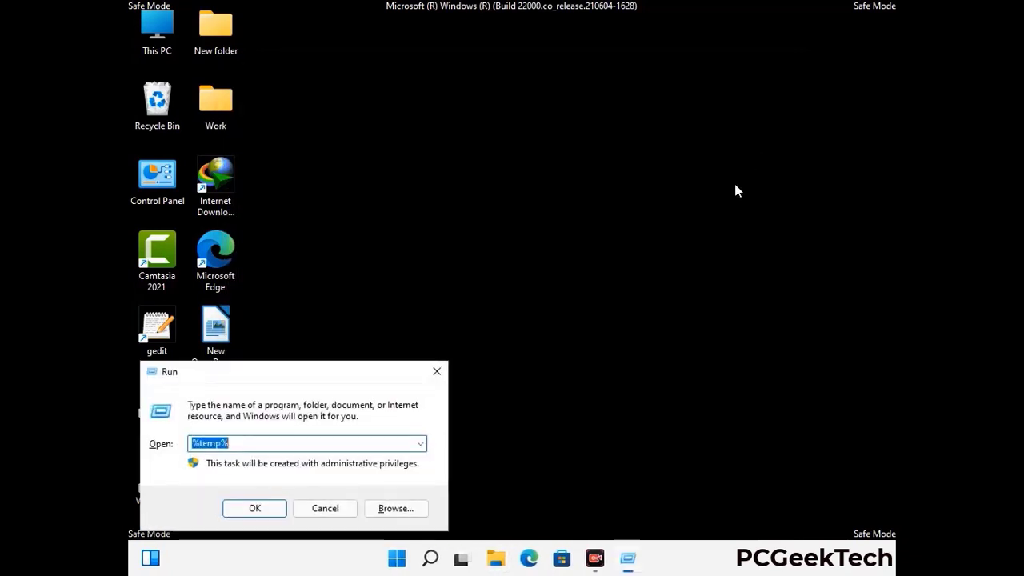
{"action": "left_click_drag", "start_coordinate": [347, 366], "coordinate": [585, 150]}
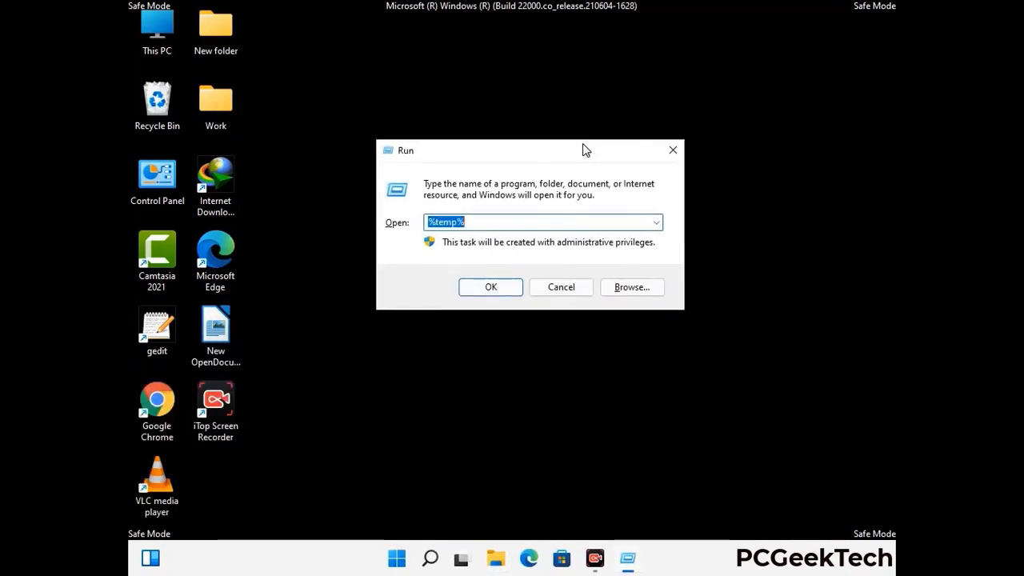
{"action": "type", "text": "temp"}
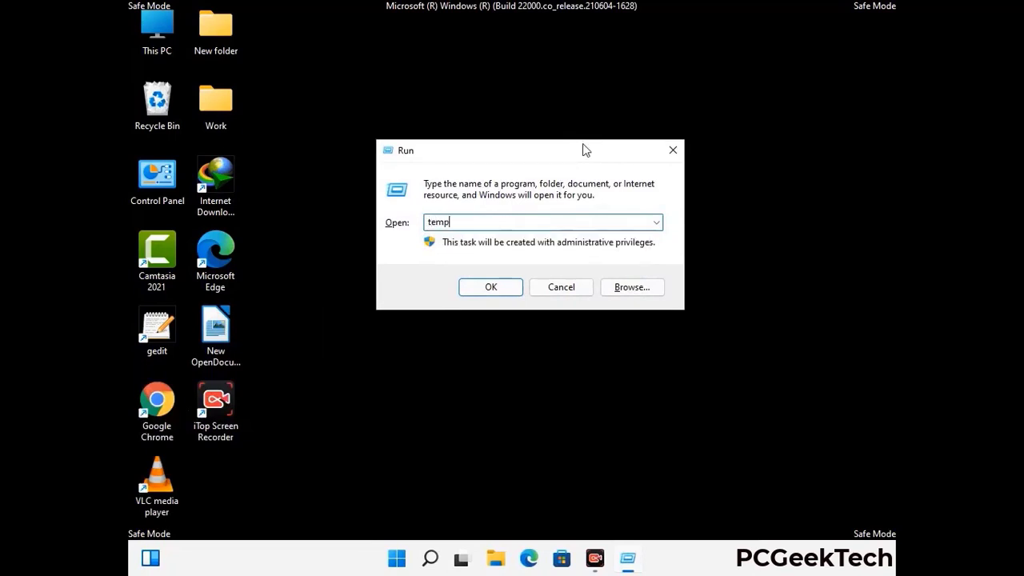
{"action": "key", "text": "Return"}
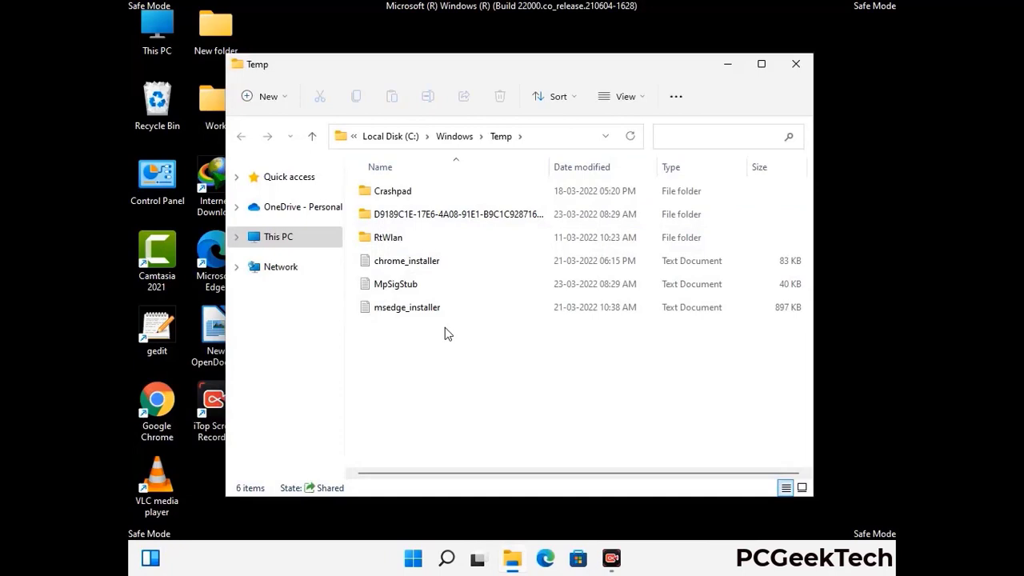
{"action": "key", "text": "ctrl+a"}
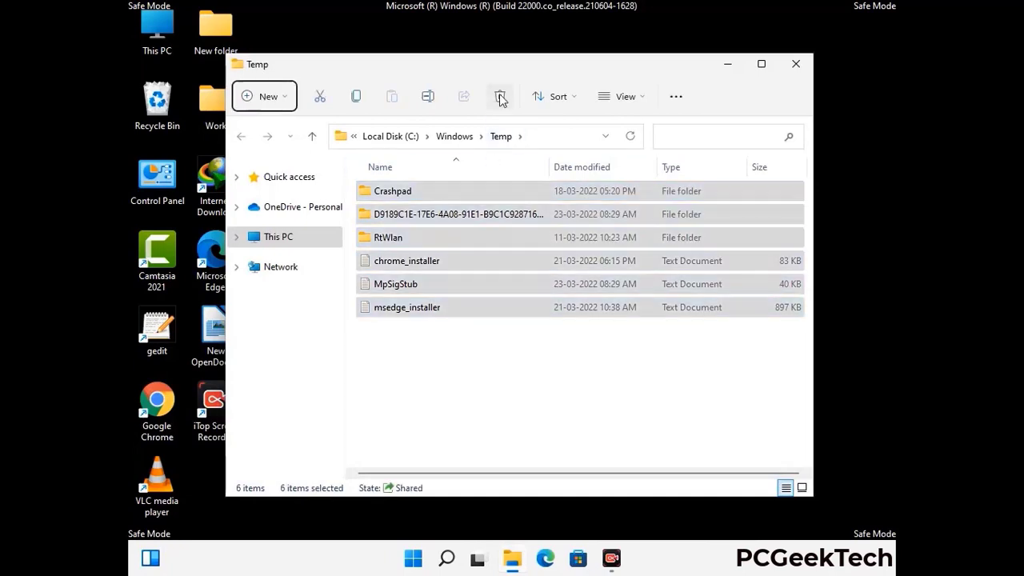
{"action": "left_click", "coordinate": [501, 96]}
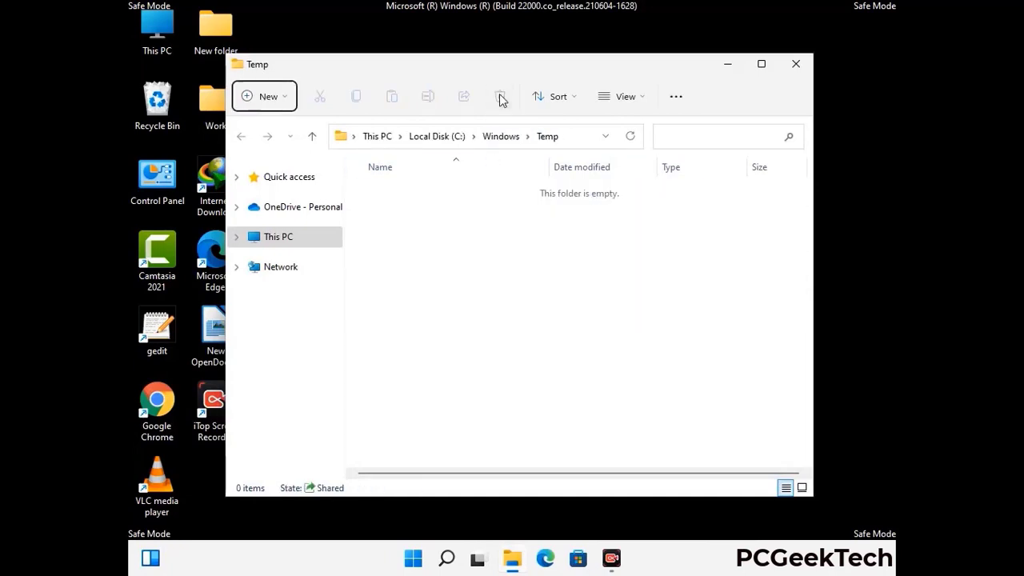
{"action": "left_click", "coordinate": [797, 64]}
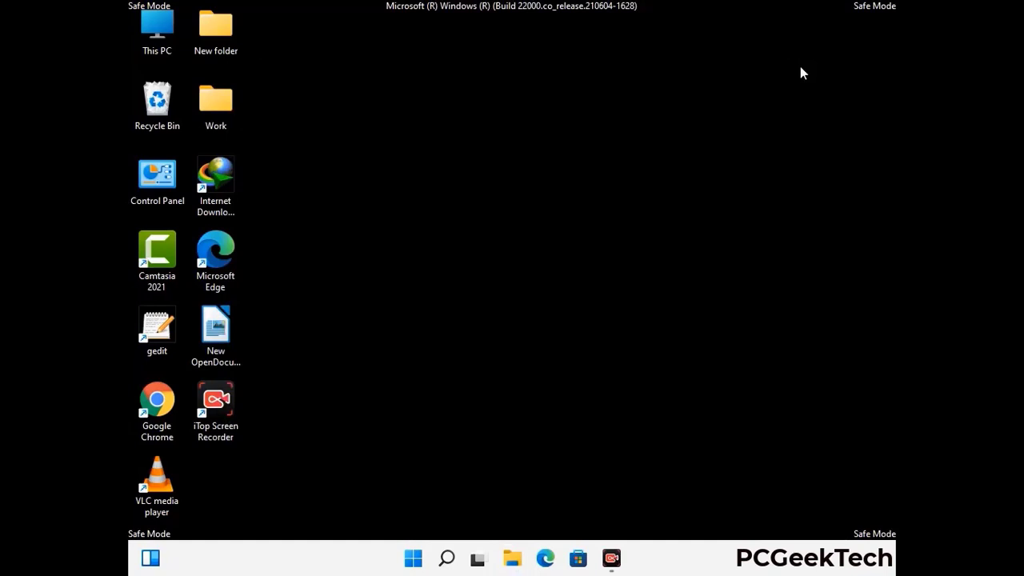
- Launch Registry Editor with regedit from the Run box
{"action": "key", "text": "super+r"}
{"action": "left_click_drag", "start_coordinate": [314, 369], "coordinate": [532, 128]}
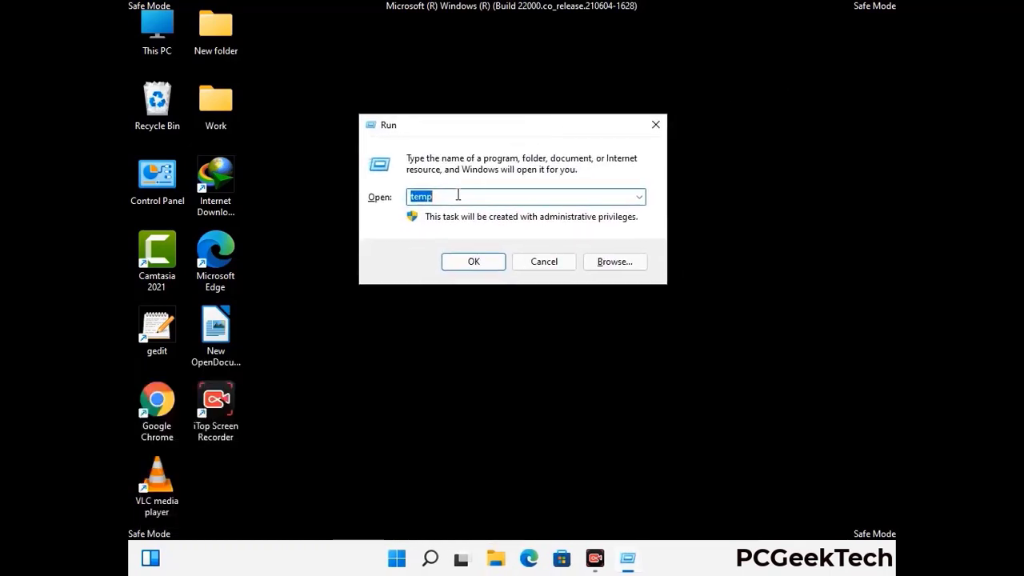
{"action": "type", "text": "regedit"}
{"action": "key", "text": "Return"}
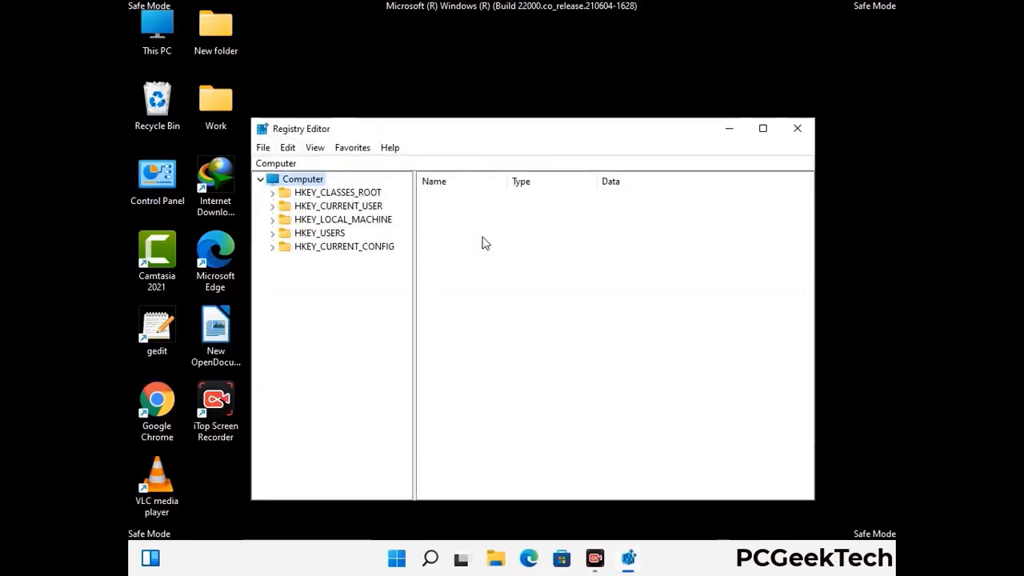
- Expand HKEY_CURRENT_USER > Software > Microsoft
{"action": "left_click", "coordinate": [344, 220]}
{"action": "left_click", "coordinate": [272, 205]}
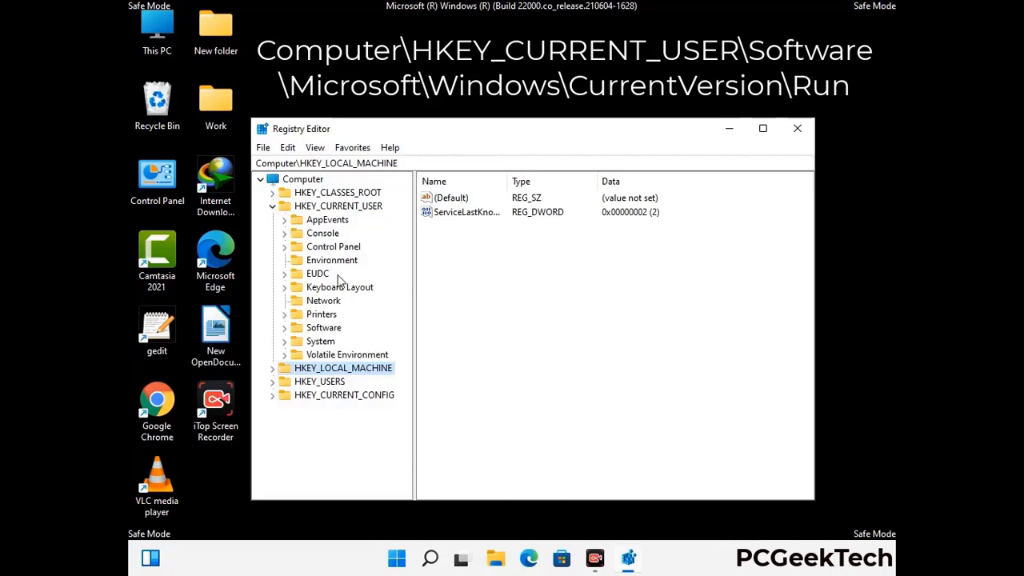
{"action": "left_click", "coordinate": [320, 330]}
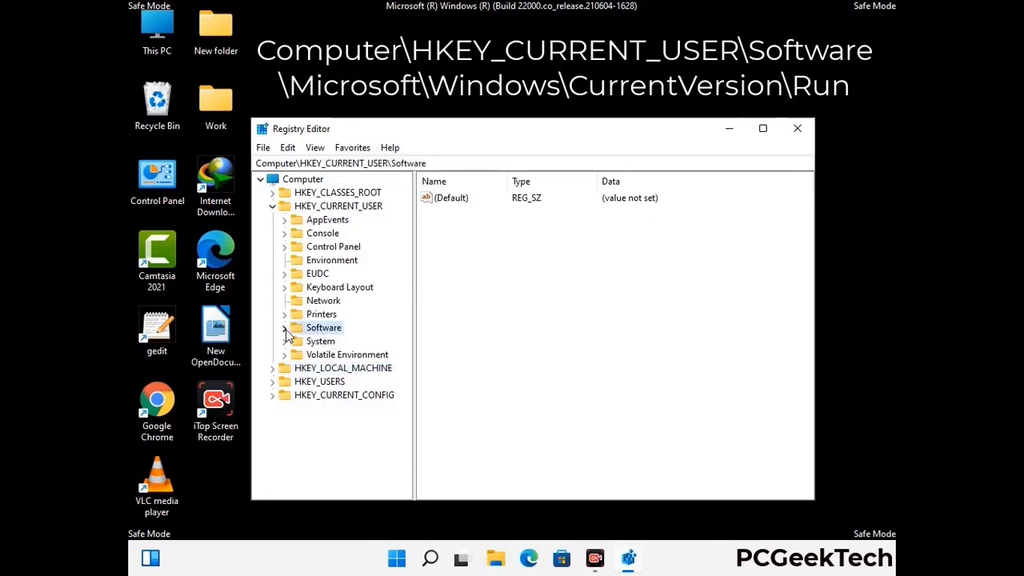
{"action": "left_click", "coordinate": [283, 328]}
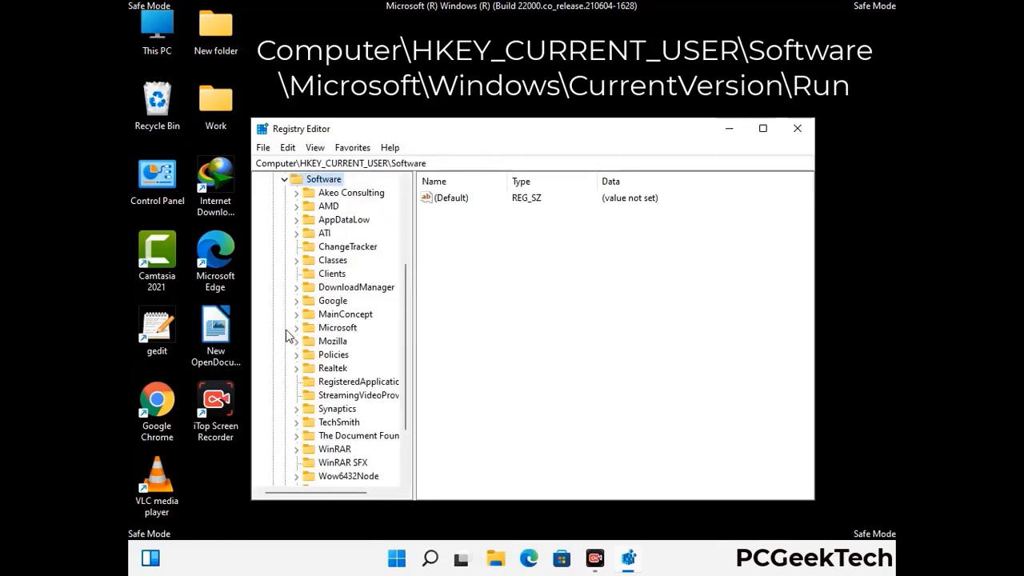
{"action": "double_click", "coordinate": [335, 330]}
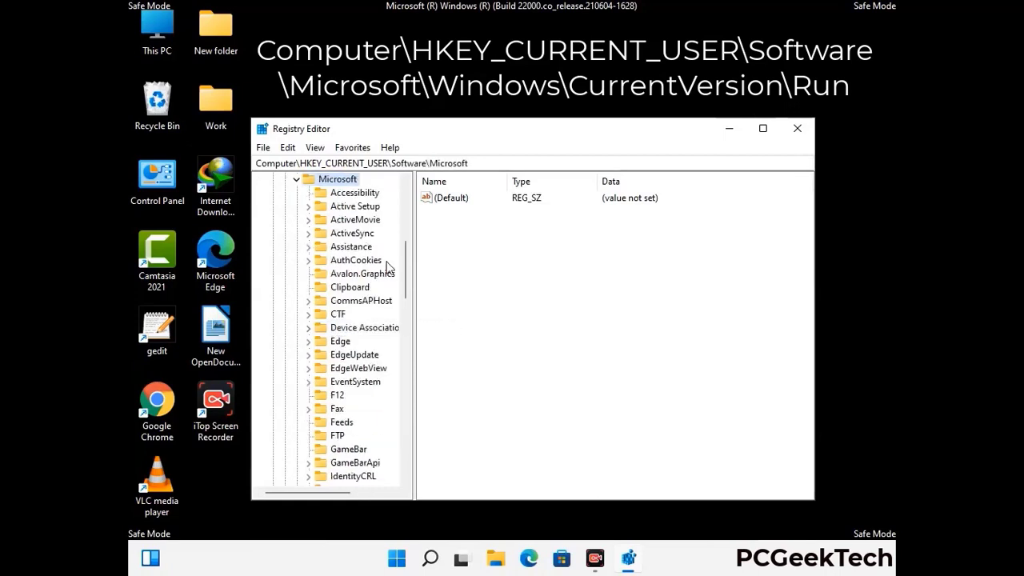
- Go down through Windows > CurrentVersion and select the Run key
{"action": "scroll", "coordinate": [370, 350], "scroll_direction": "down", "scroll_amount": 2}
{"action": "scroll", "coordinate": [370, 350], "scroll_direction": "down", "scroll_amount": 2}
{"action": "scroll", "coordinate": [370, 349], "scroll_direction": "down", "scroll_amount": 1}
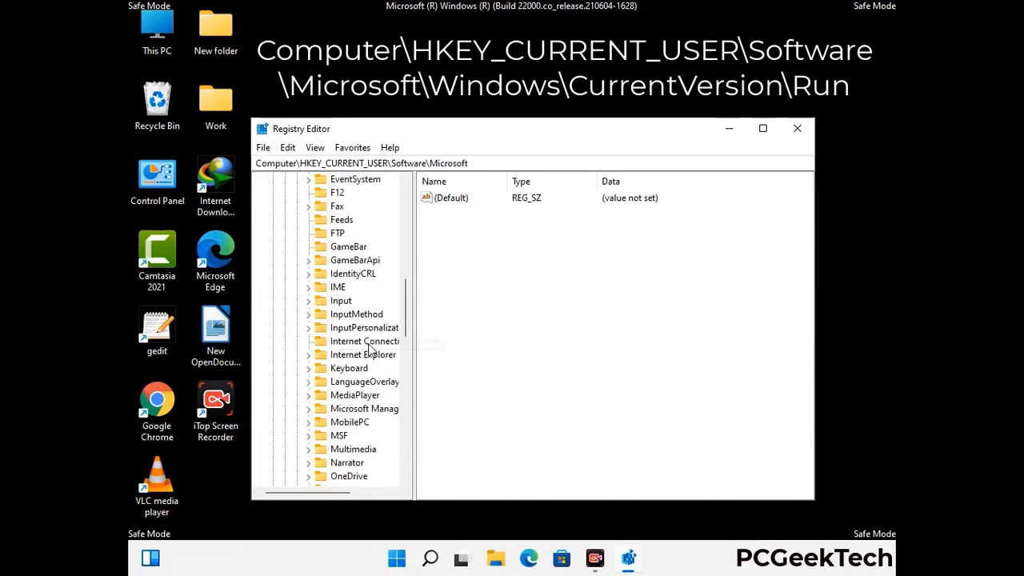
{"action": "scroll", "coordinate": [369, 350], "scroll_direction": "down", "scroll_amount": 2}
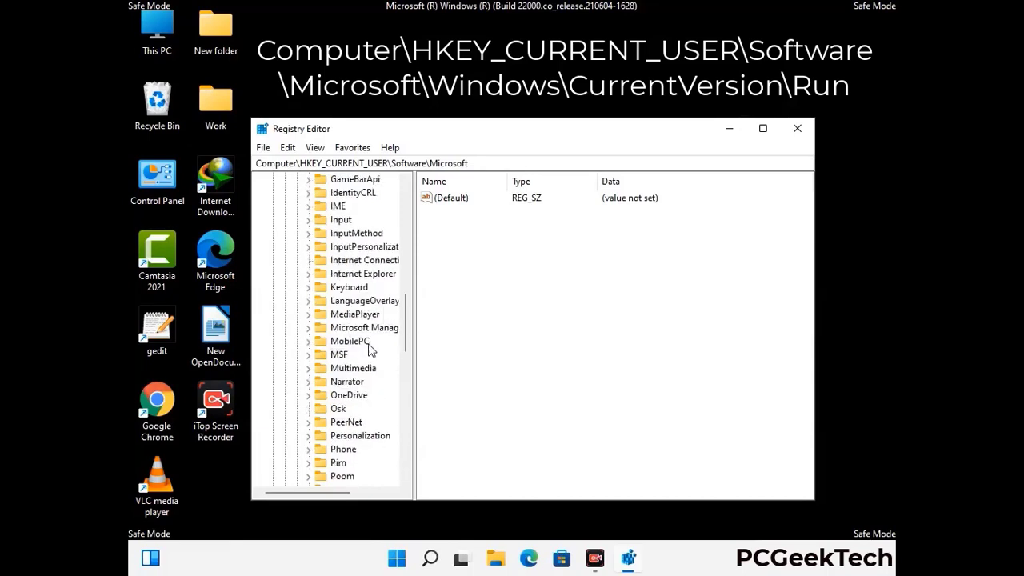
{"action": "scroll", "coordinate": [369, 350], "scroll_direction": "down", "scroll_amount": 7}
{"action": "scroll", "coordinate": [370, 350], "scroll_direction": "down", "scroll_amount": 3}
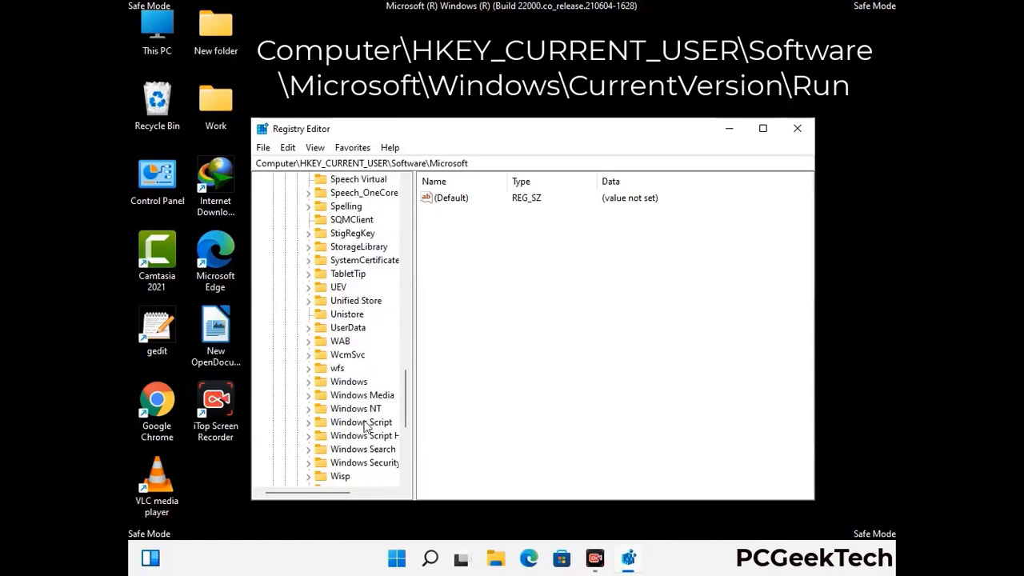
{"action": "double_click", "coordinate": [360, 382]}
{"action": "scroll", "coordinate": [371, 374], "scroll_direction": "down", "scroll_amount": 1}
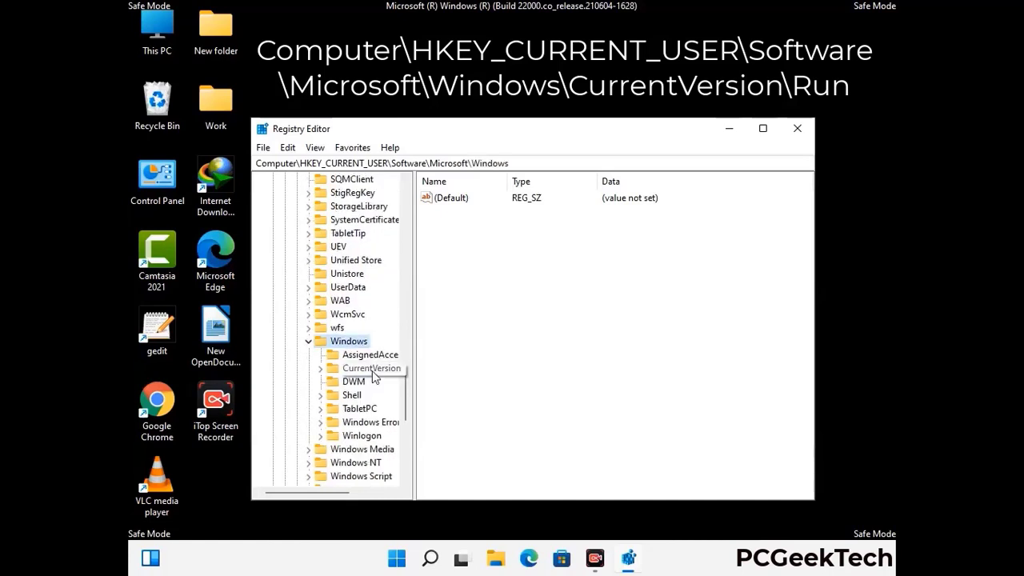
{"action": "double_click", "coordinate": [371, 369]}
{"action": "scroll", "coordinate": [368, 352], "scroll_direction": "down", "scroll_amount": 4}
{"action": "scroll", "coordinate": [368, 348], "scroll_direction": "down", "scroll_amount": 4}
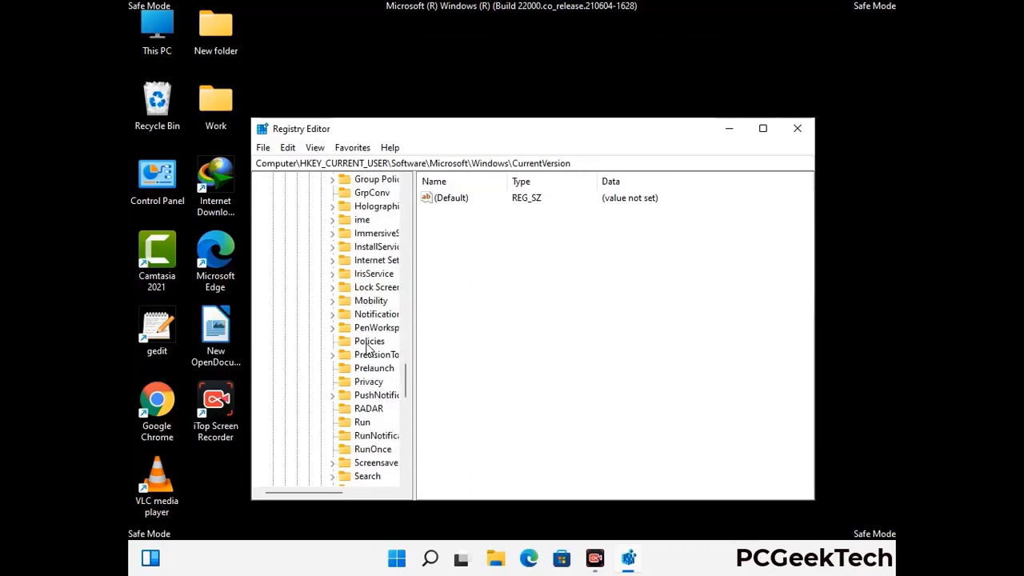
{"action": "scroll", "coordinate": [368, 345], "scroll_direction": "down", "scroll_amount": 1}
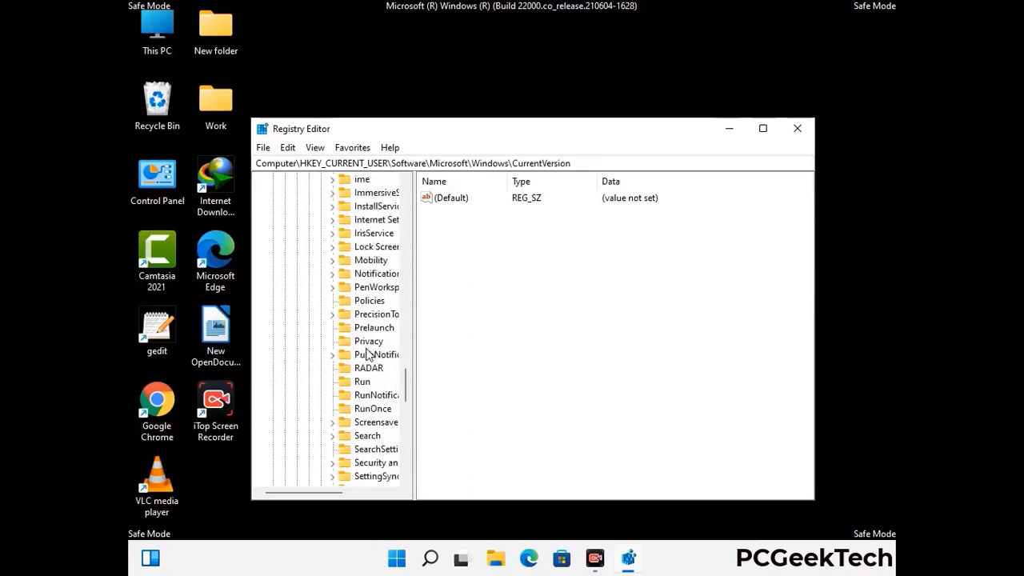
{"action": "left_click", "coordinate": [364, 384]}
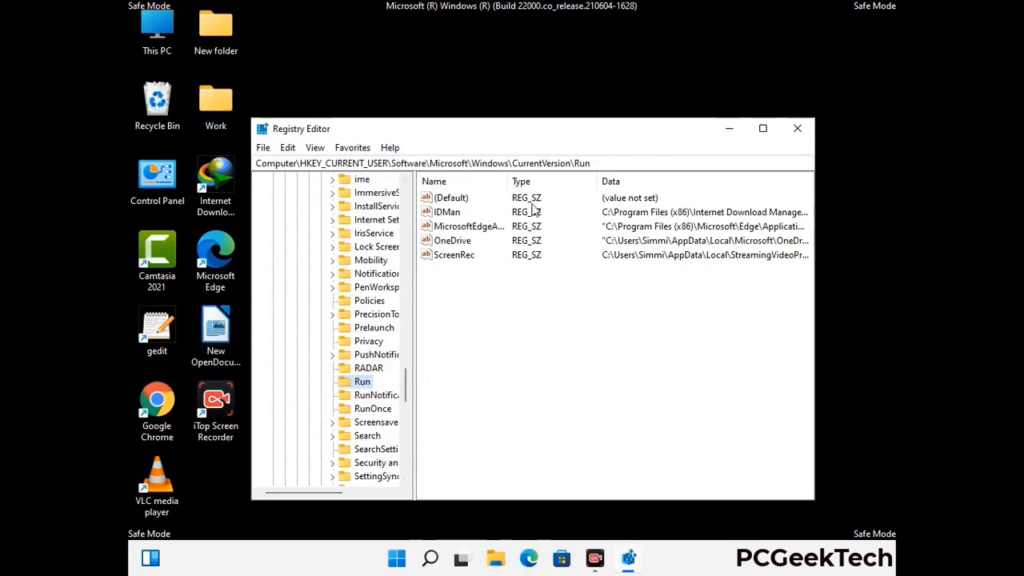
- Delete the ScreenRec value from the Run key and confirm the deletion
{"action": "left_click", "coordinate": [453, 256]}
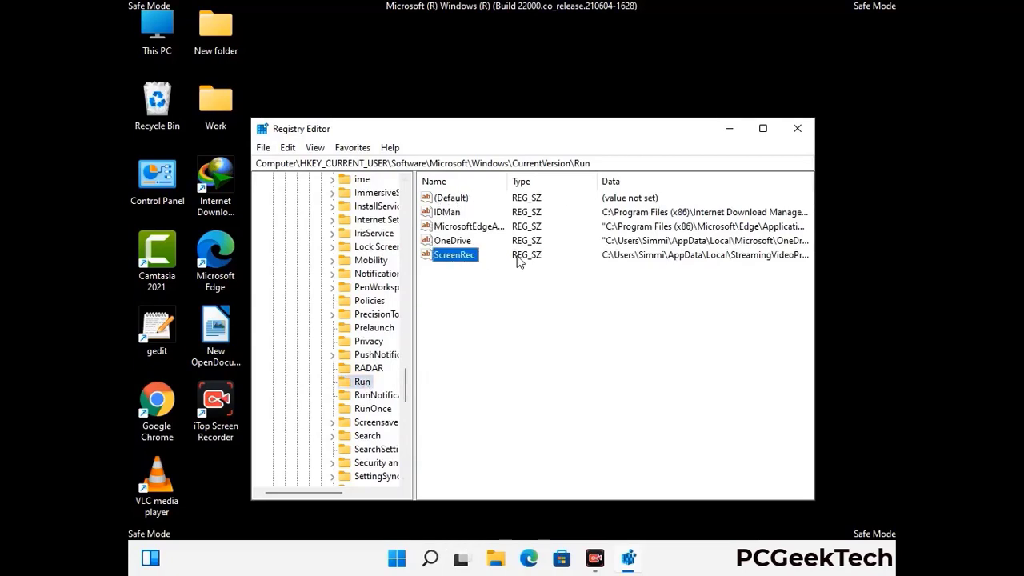
{"action": "left_click", "coordinate": [520, 259]}
{"action": "left_click", "coordinate": [462, 257]}
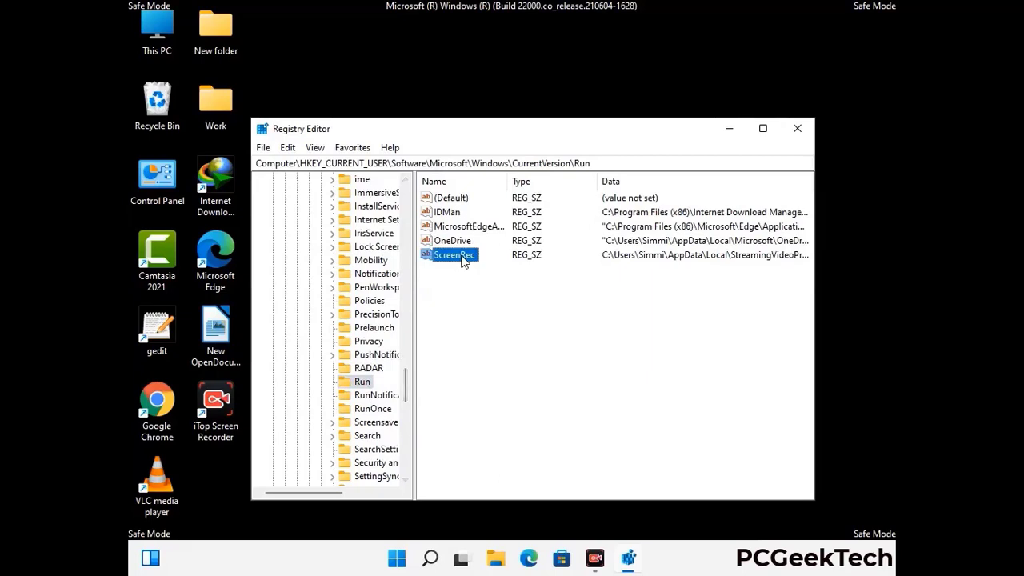
{"action": "right_click", "coordinate": [462, 260]}
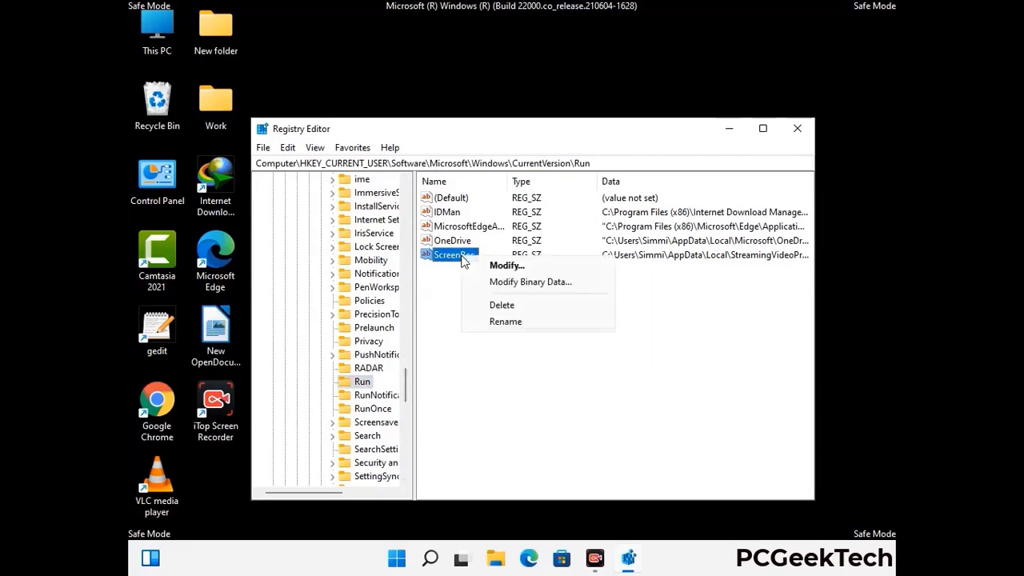
{"action": "left_click", "coordinate": [493, 305]}
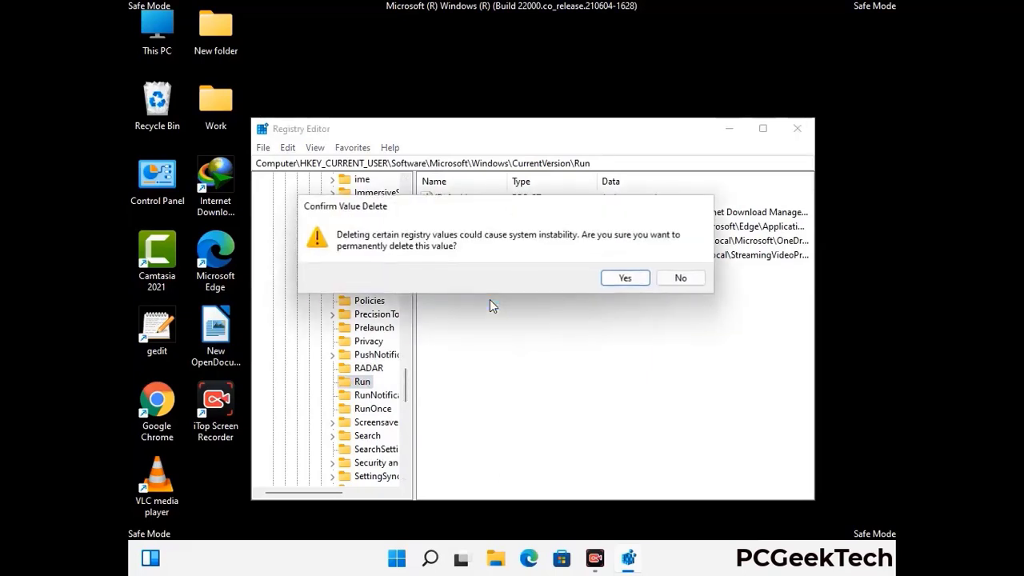
{"action": "left_click", "coordinate": [638, 280]}
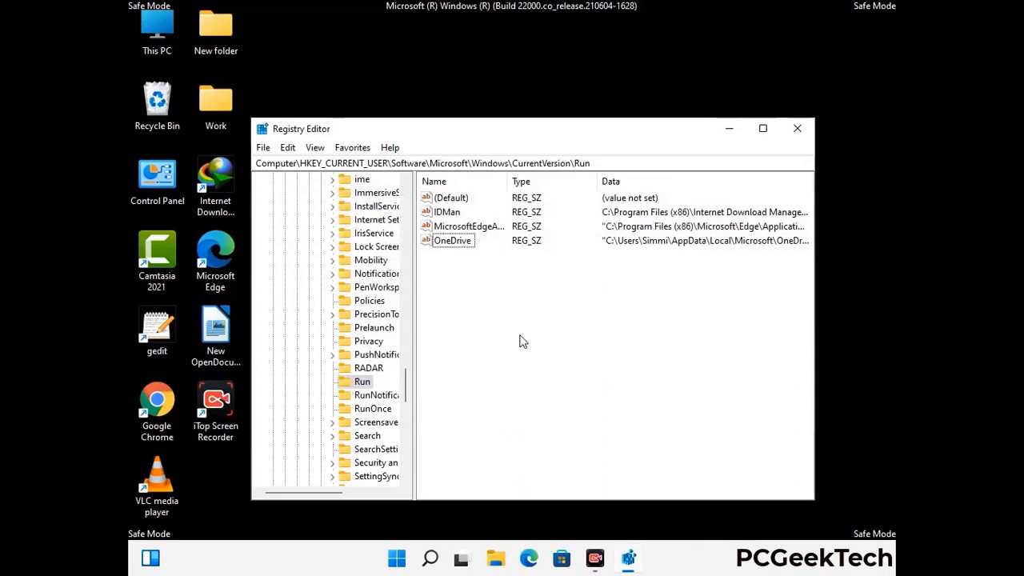
- Search the registry for 'Virus Name', stop the search, and close Registry Editor
{"action": "key", "text": "ctrl+f"}
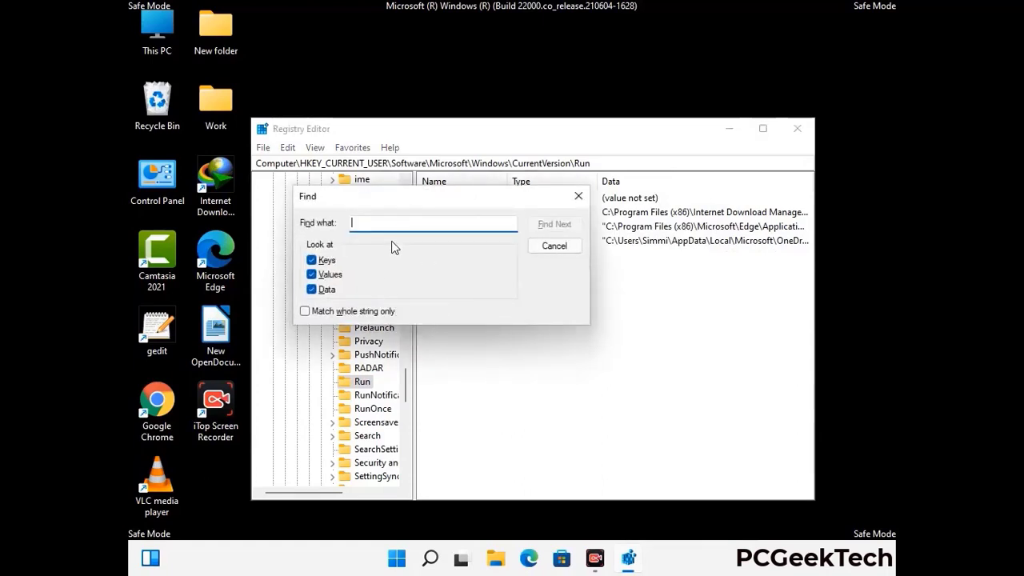
{"action": "type", "text": "Virus Name"}
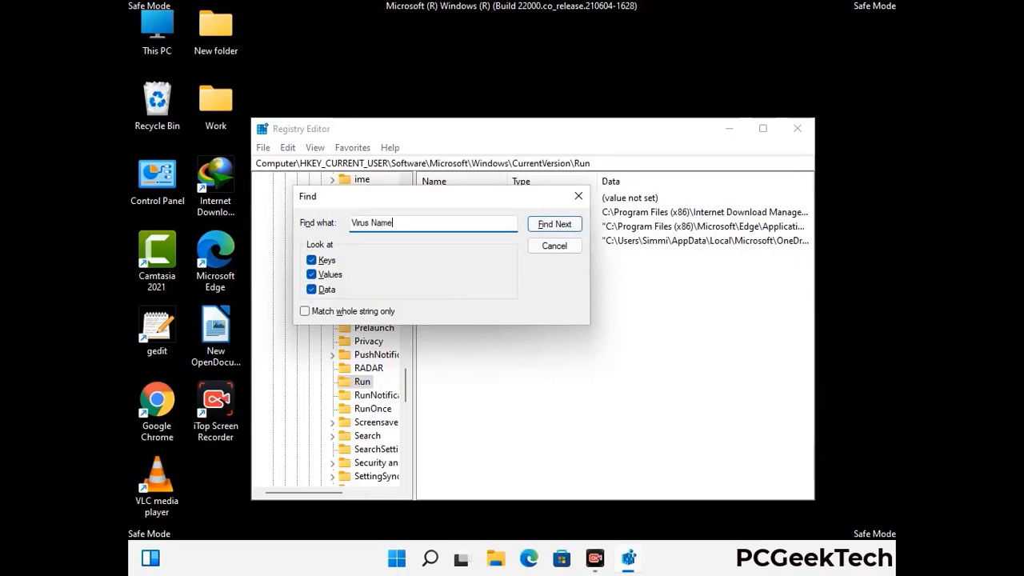
{"action": "left_click", "coordinate": [543, 227]}
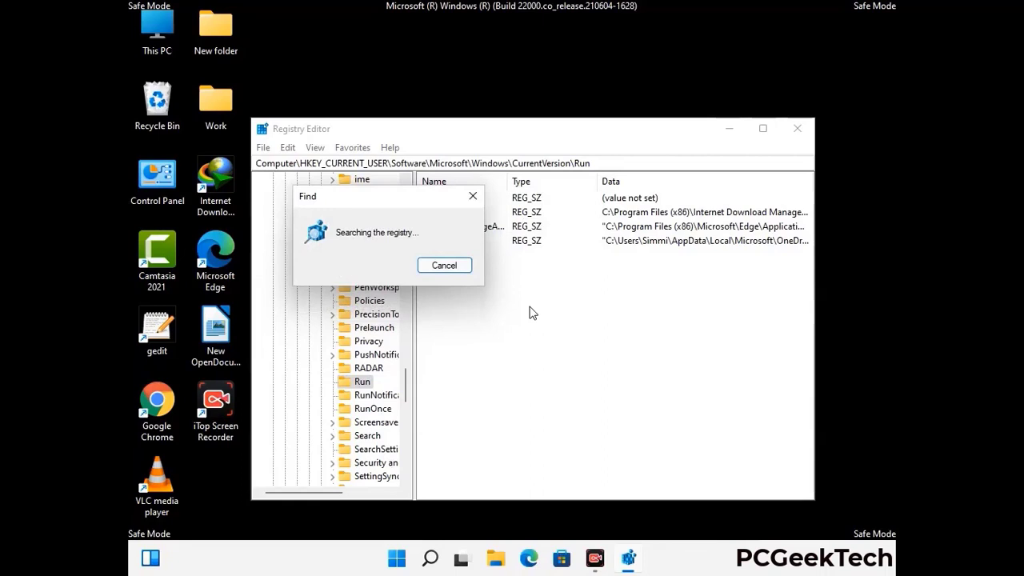
{"action": "left_click", "coordinate": [479, 198]}
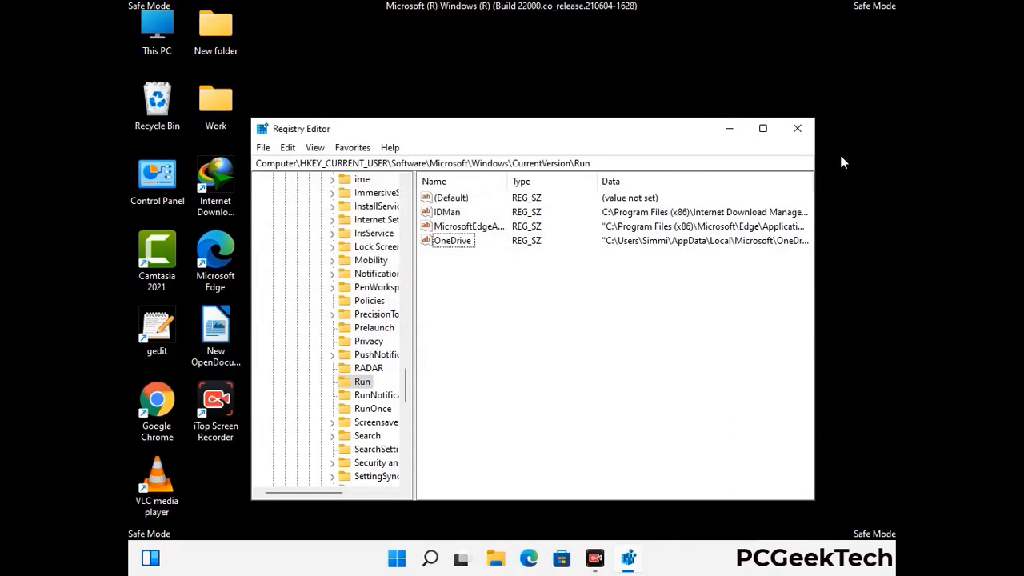
{"action": "left_click", "coordinate": [798, 129]}
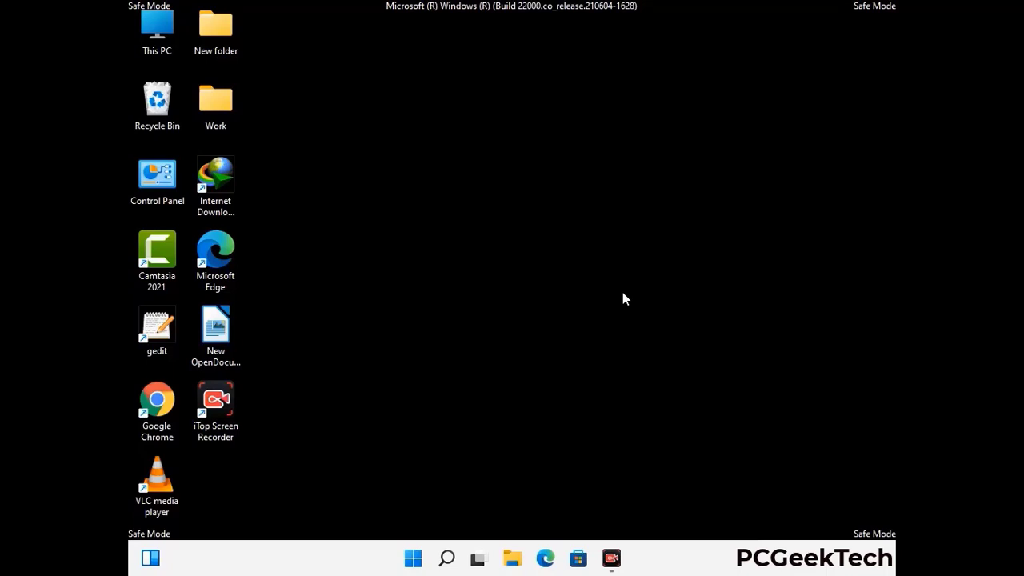
- Launch msconfig and untick Safe boot on the Boot tab
{"action": "key", "text": "super+r"}
{"action": "left_click_drag", "start_coordinate": [299, 373], "coordinate": [525, 160]}
{"action": "type", "text": "ms"}
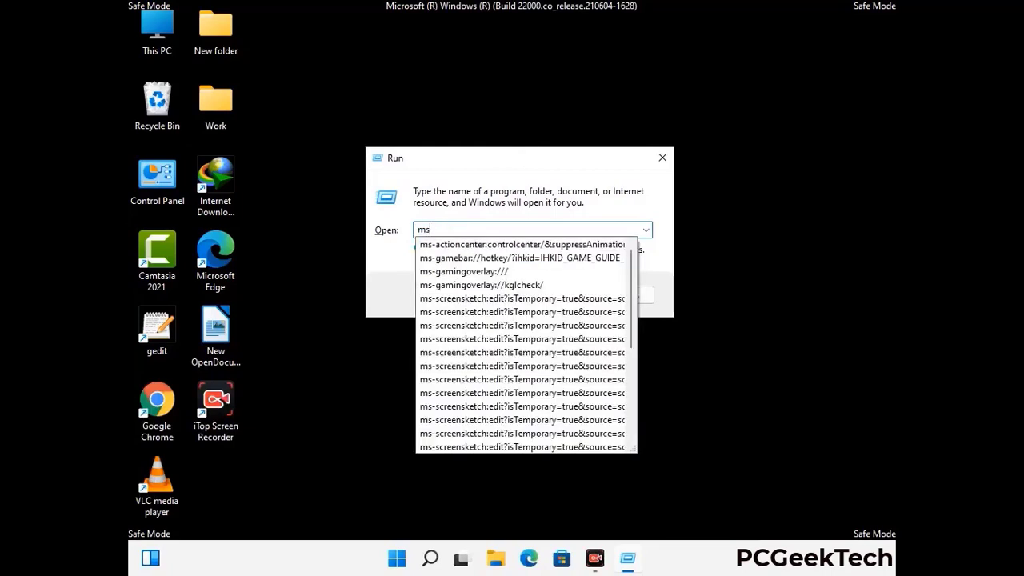
{"action": "type", "text": "config"}
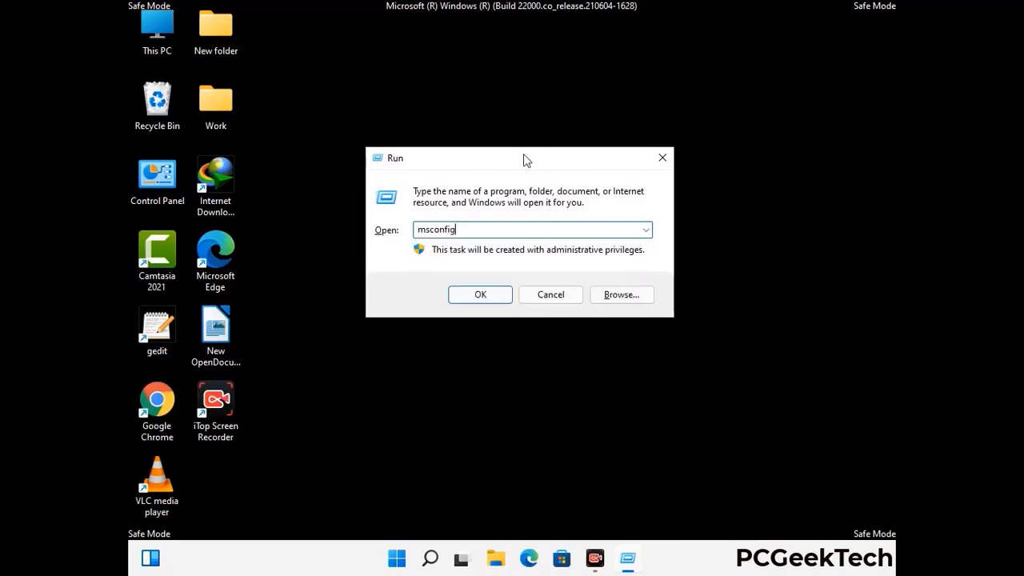
{"action": "left_click", "coordinate": [473, 293]}
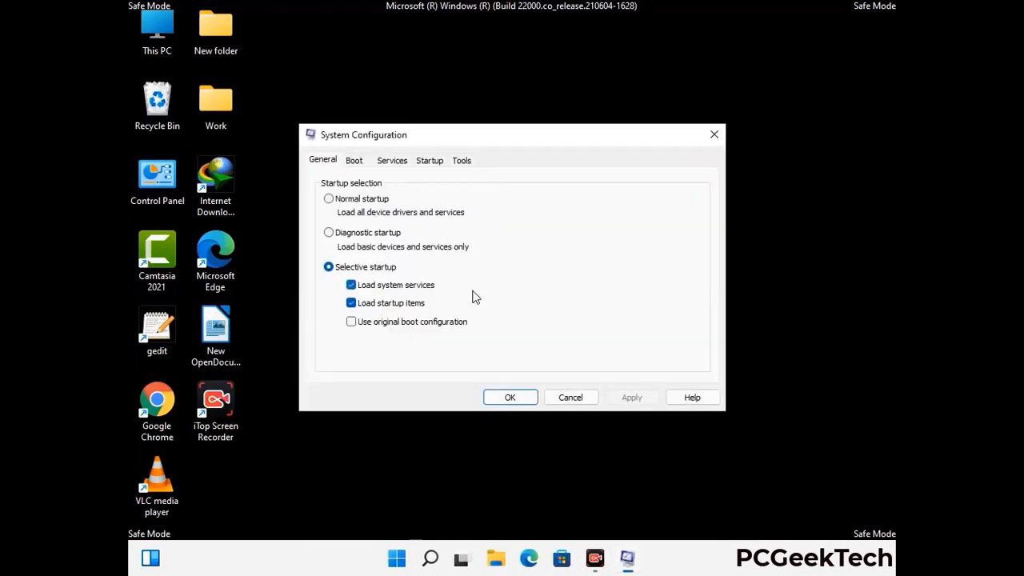
{"action": "left_click", "coordinate": [354, 161]}
{"action": "left_click", "coordinate": [342, 364]}
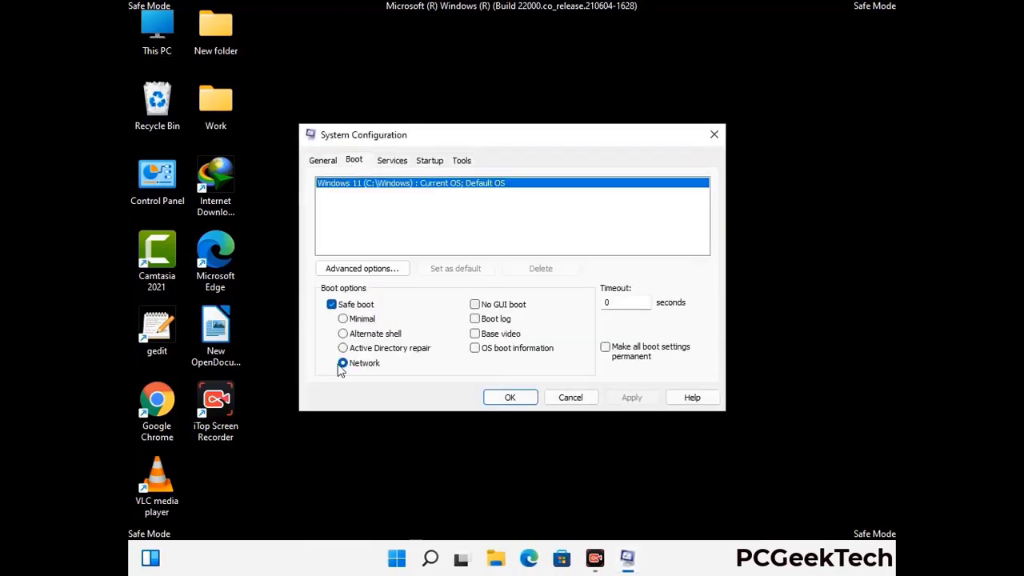
{"action": "left_click", "coordinate": [331, 304]}
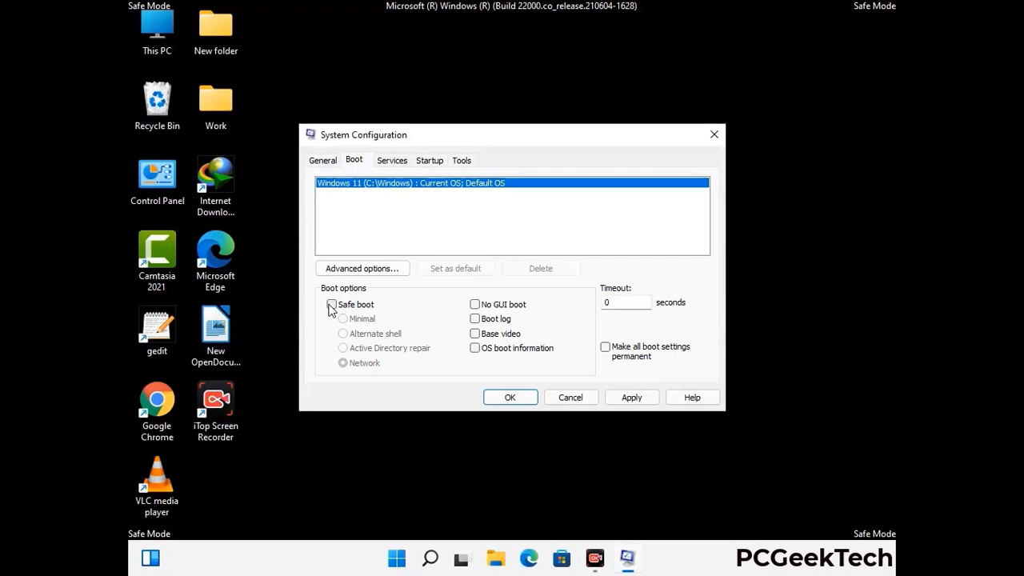